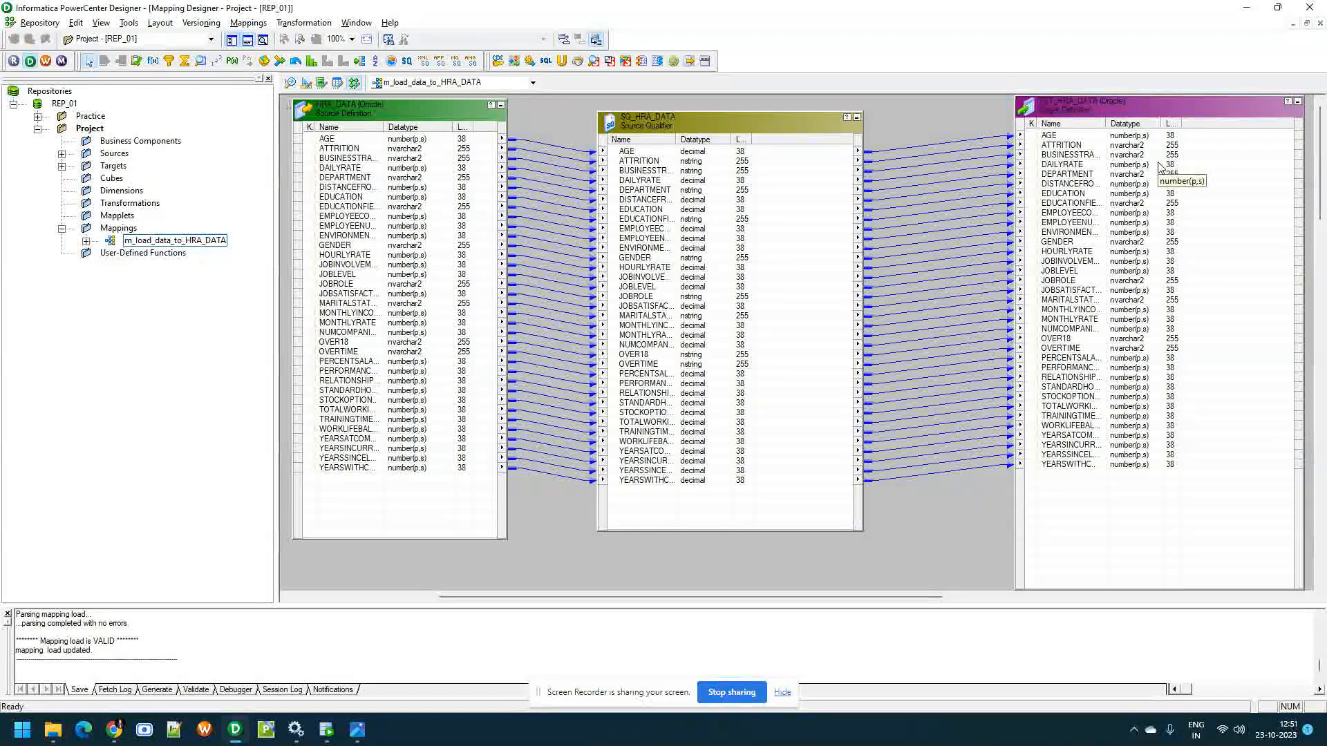
Open the HRA_DATA source in the Source Analyzer, then enlarge its table and widen the name column to show full column names
{"action": "left_click", "coordinate": [61, 154]}
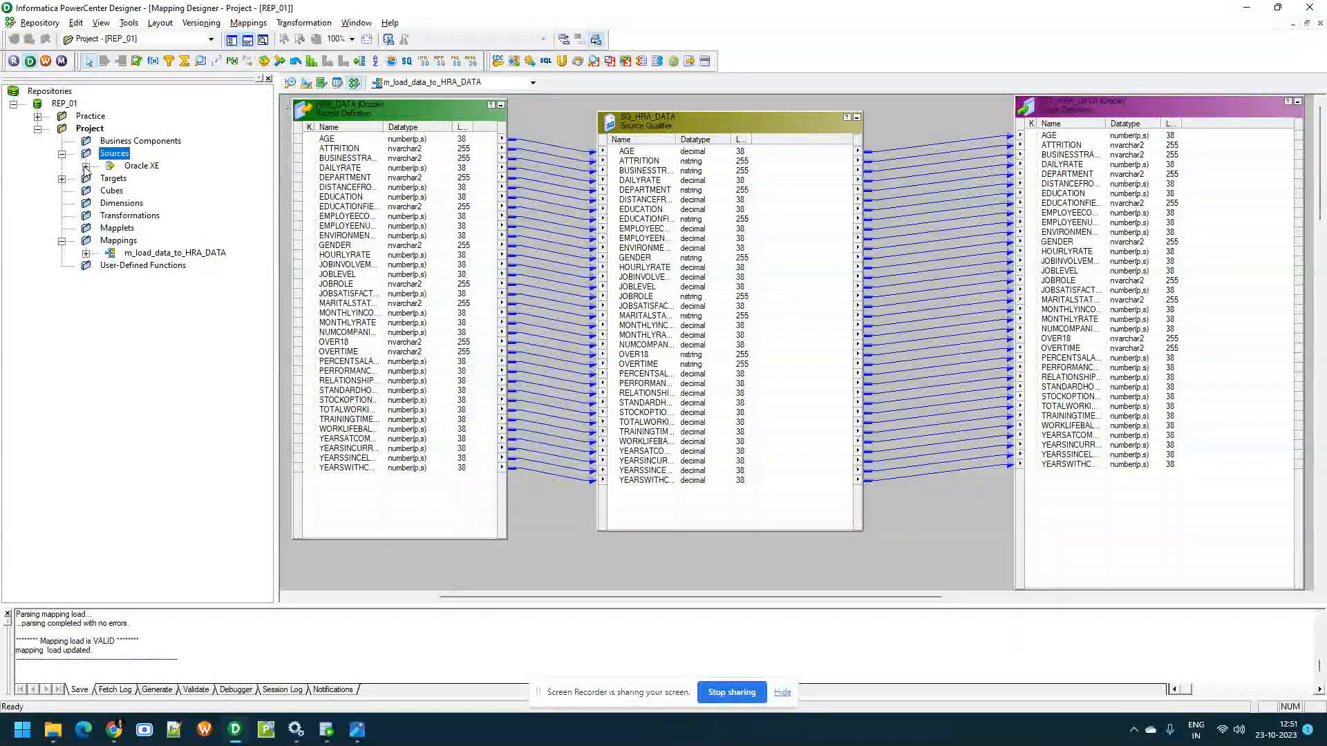
{"action": "left_click", "coordinate": [86, 166]}
{"action": "right_click", "coordinate": [169, 179]}
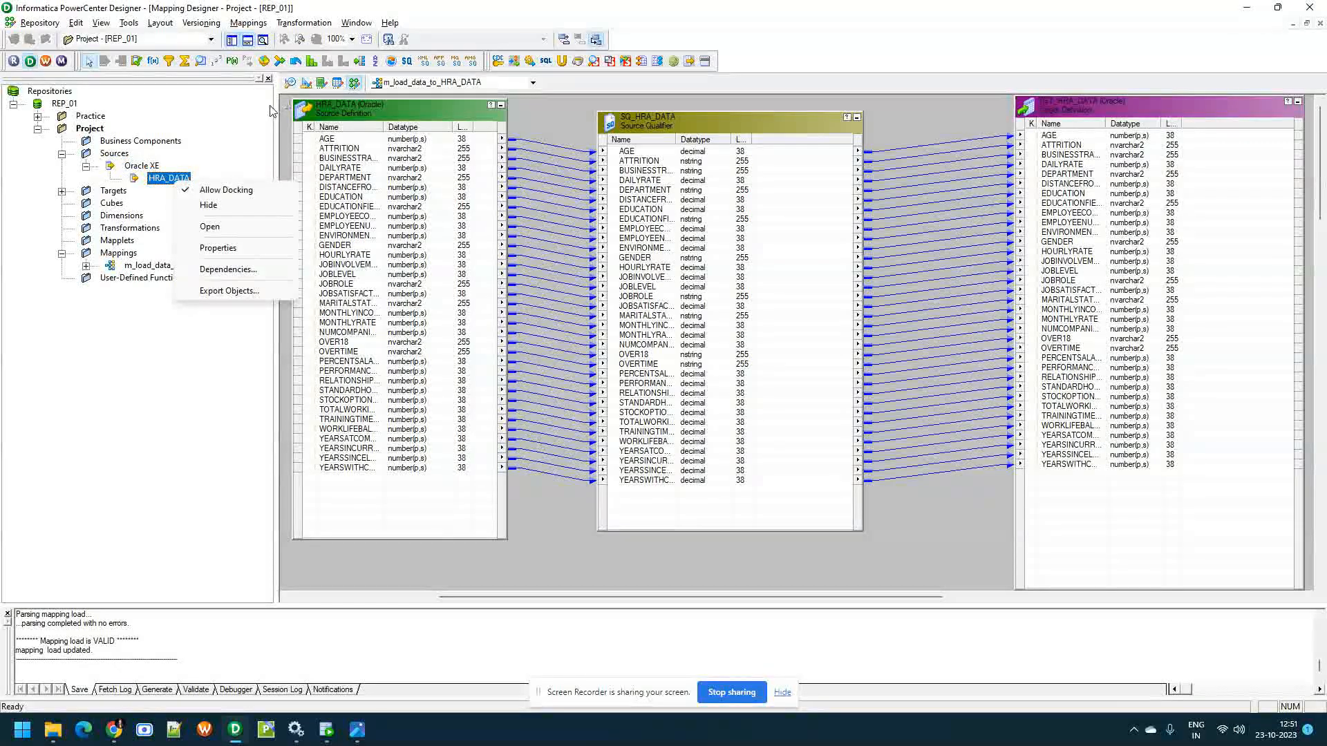
{"action": "left_click", "coordinate": [291, 83]}
{"action": "right_click", "coordinate": [176, 178]}
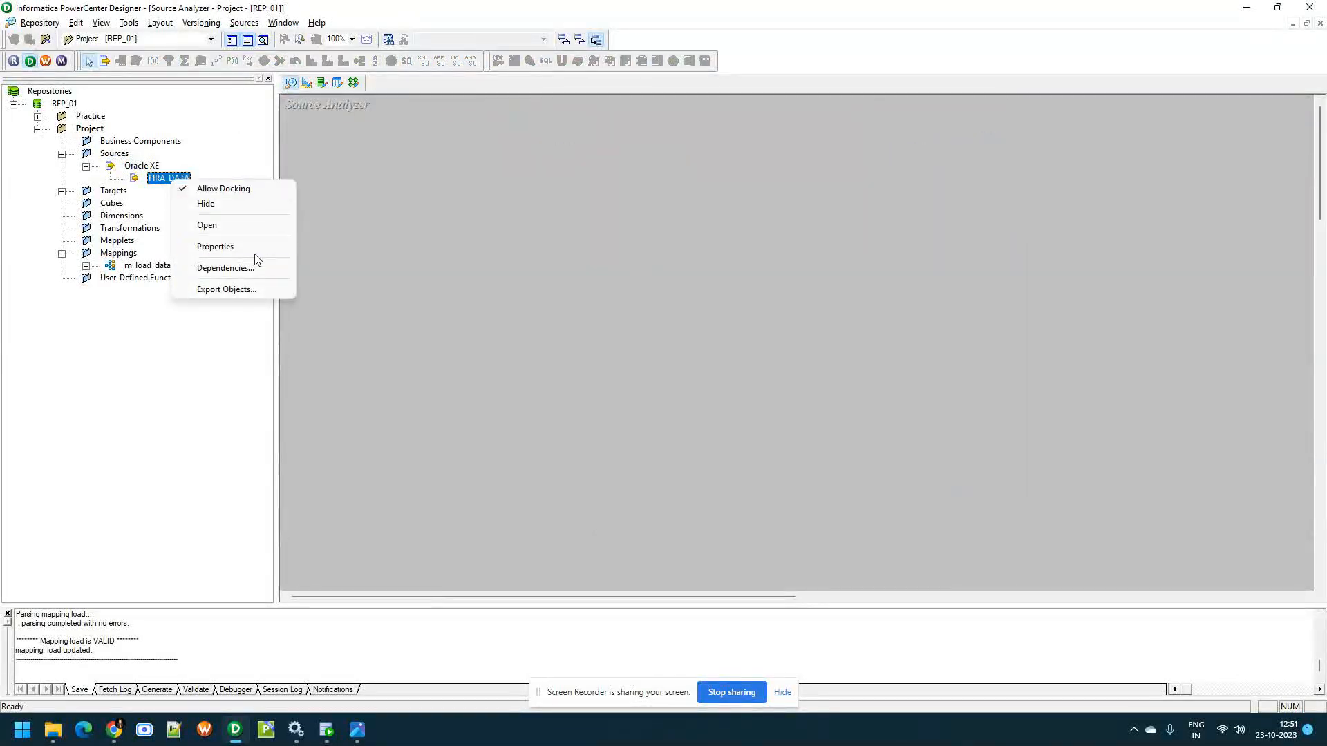
{"action": "left_click", "coordinate": [260, 227]}
{"action": "left_click_drag", "start_coordinate": [483, 266], "coordinate": [797, 581]}
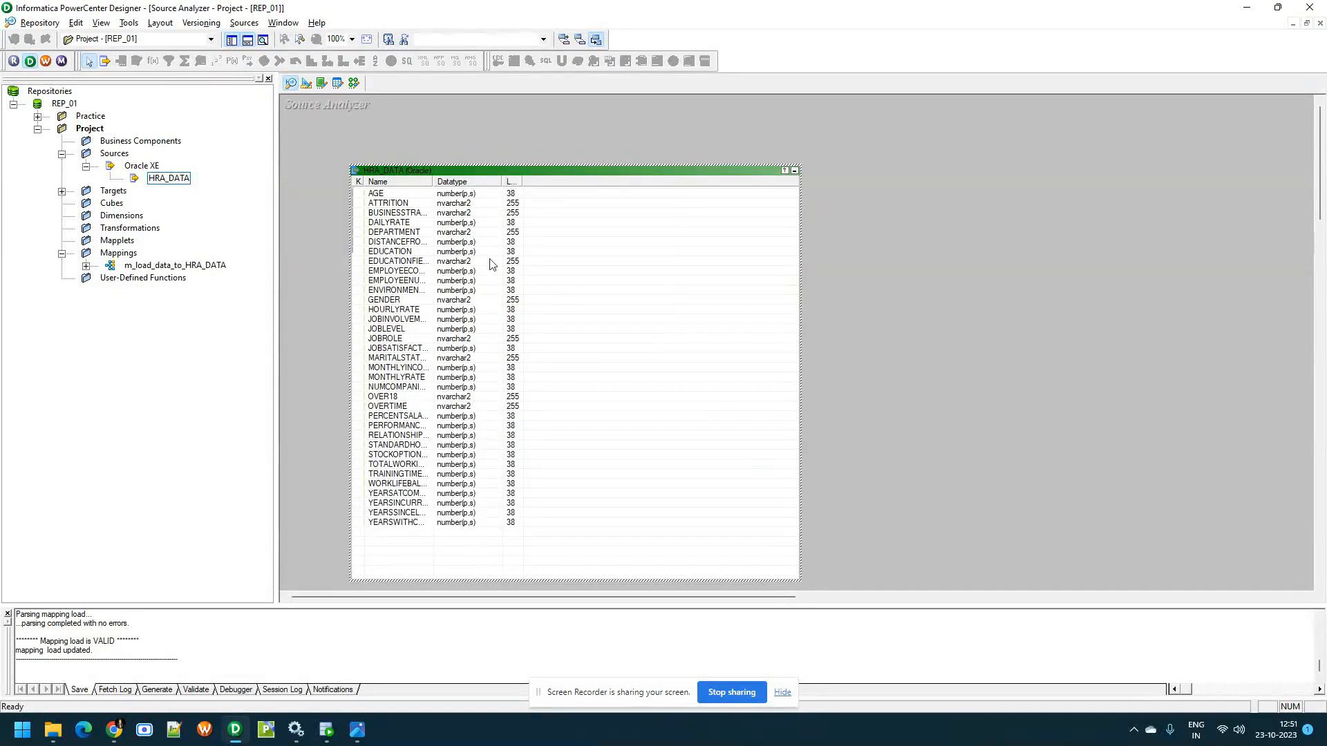
{"action": "double_click", "coordinate": [500, 181]}
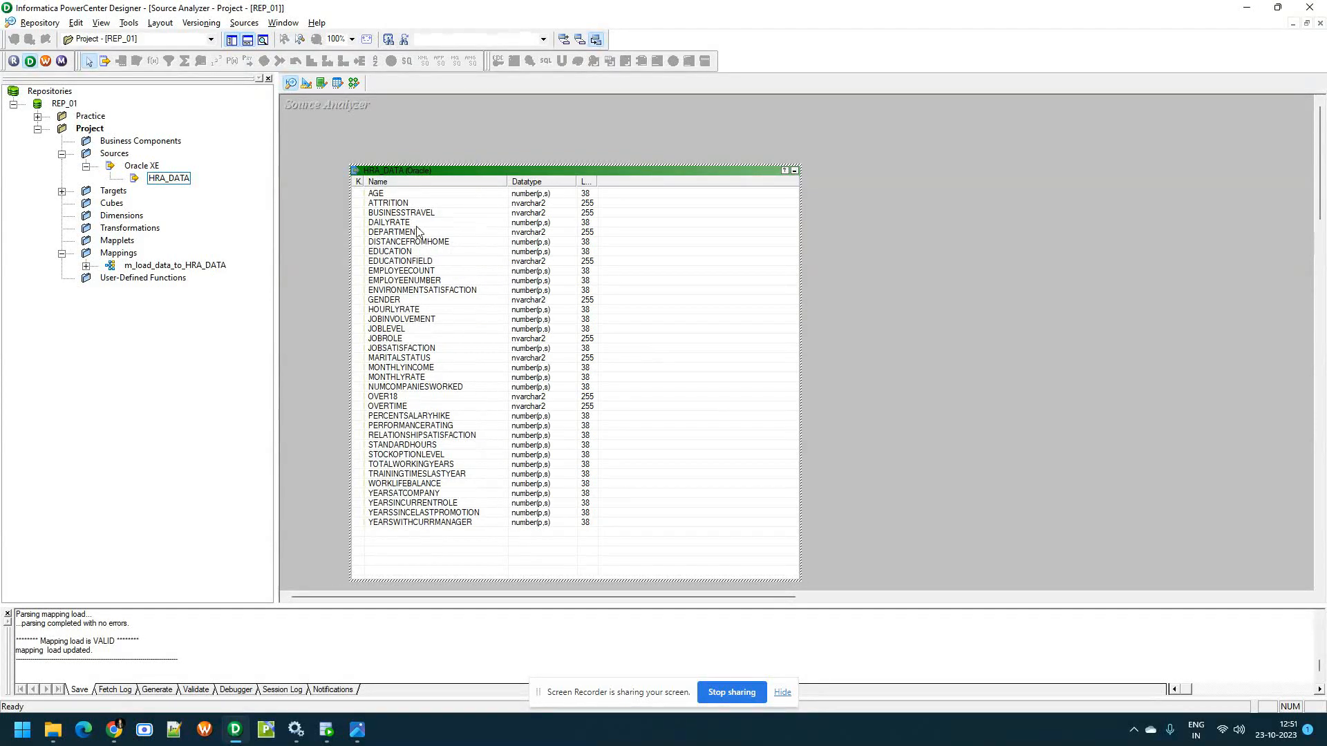
Remove the columns ATTRITION through ENVIRONMENTSATISFACTION from the HRA_DATA source definition, keeping AGE
{"action": "double_click", "coordinate": [444, 177]}
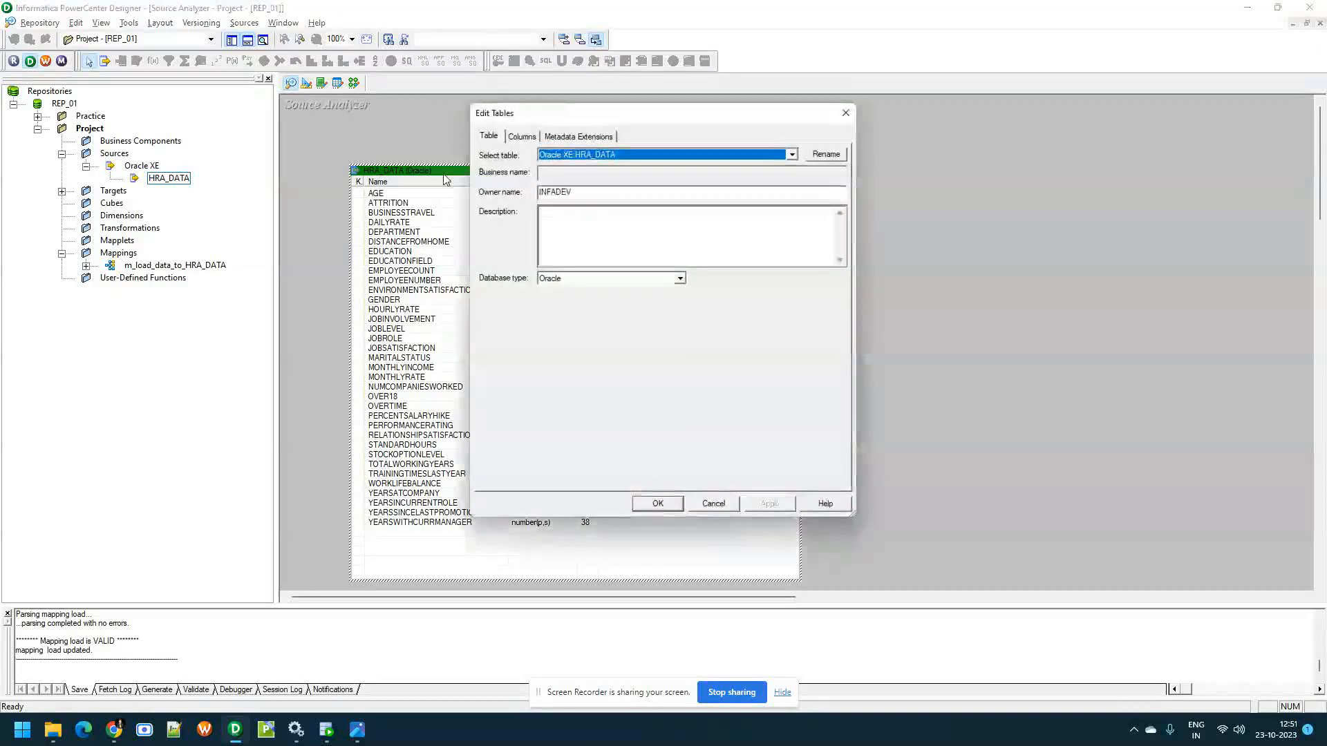
{"action": "left_click", "coordinate": [521, 136]}
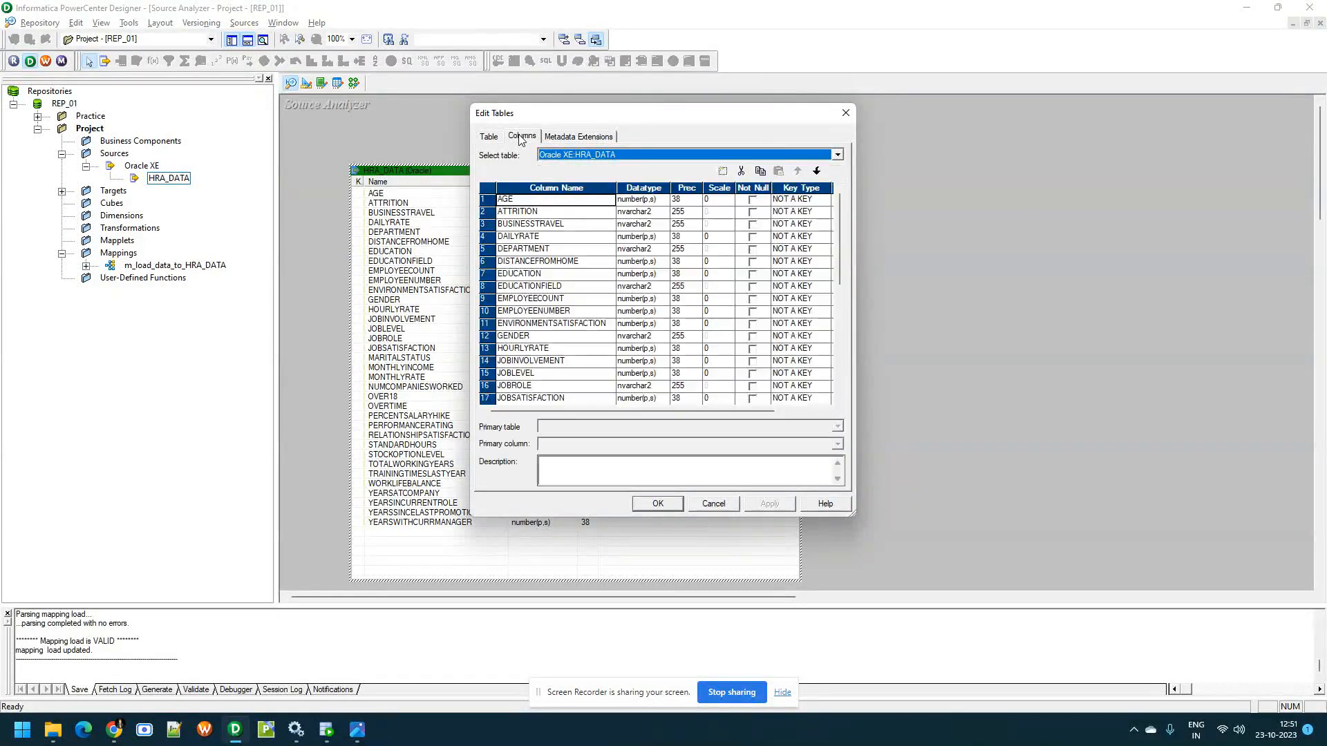
{"action": "left_click_drag", "start_coordinate": [472, 116], "coordinate": [111, 116]}
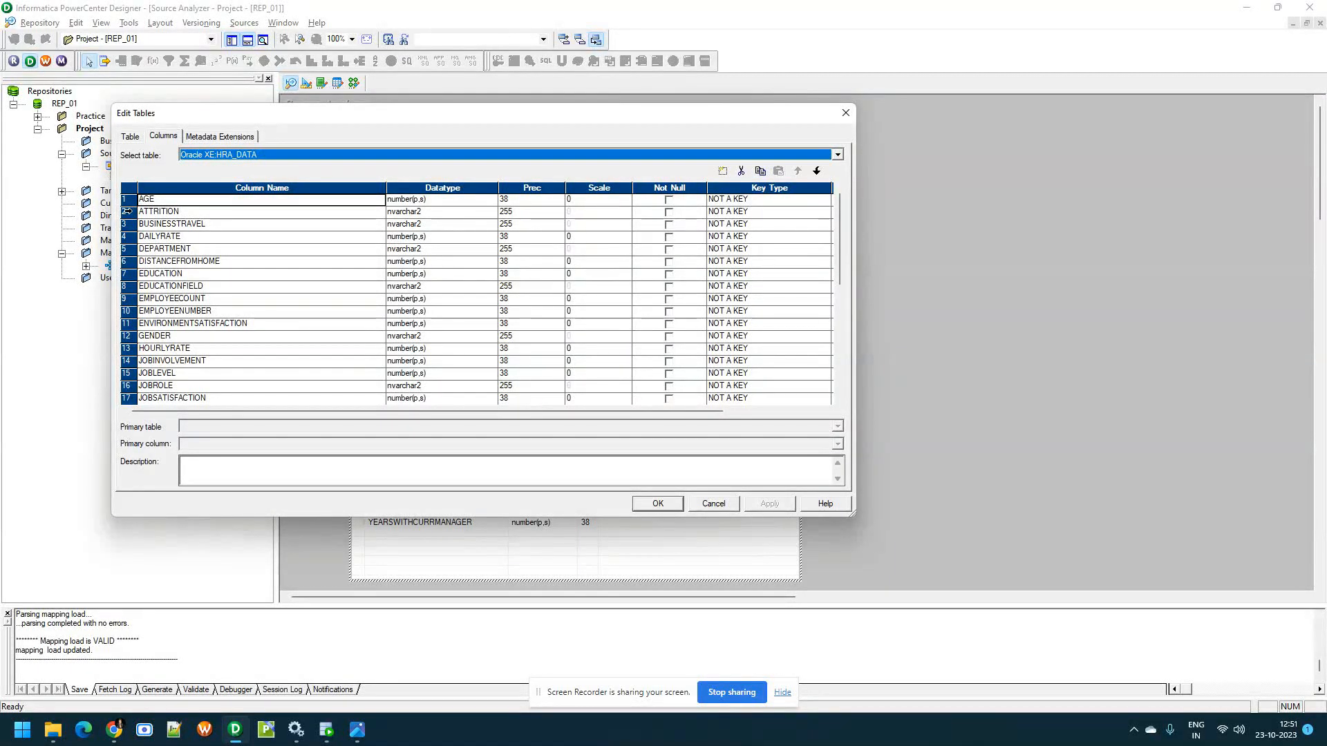
{"action": "left_click", "coordinate": [129, 211]}
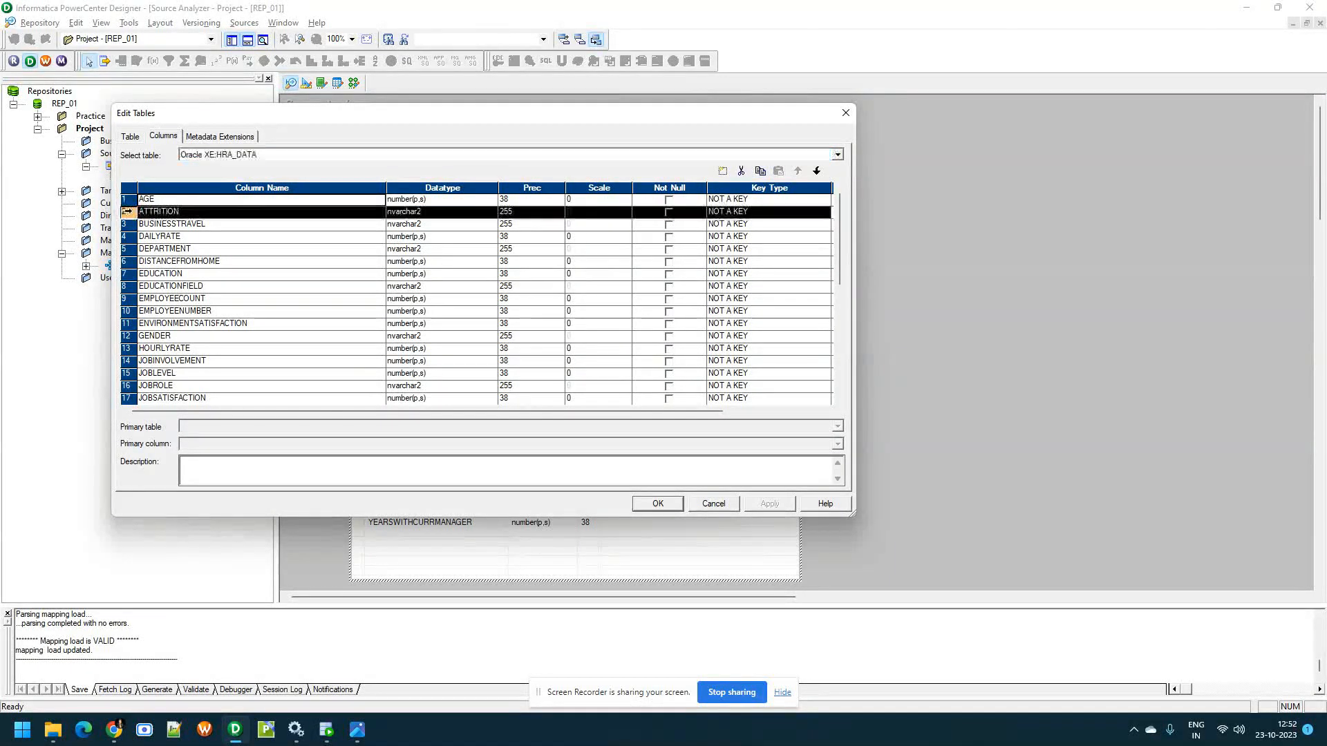
{"action": "left_click", "coordinate": [741, 170]}
{"action": "left_click", "coordinate": [742, 171]}
{"action": "left_click", "coordinate": [742, 171]}
{"action": "left_click", "coordinate": [744, 171]}
{"action": "left_click", "coordinate": [745, 172]}
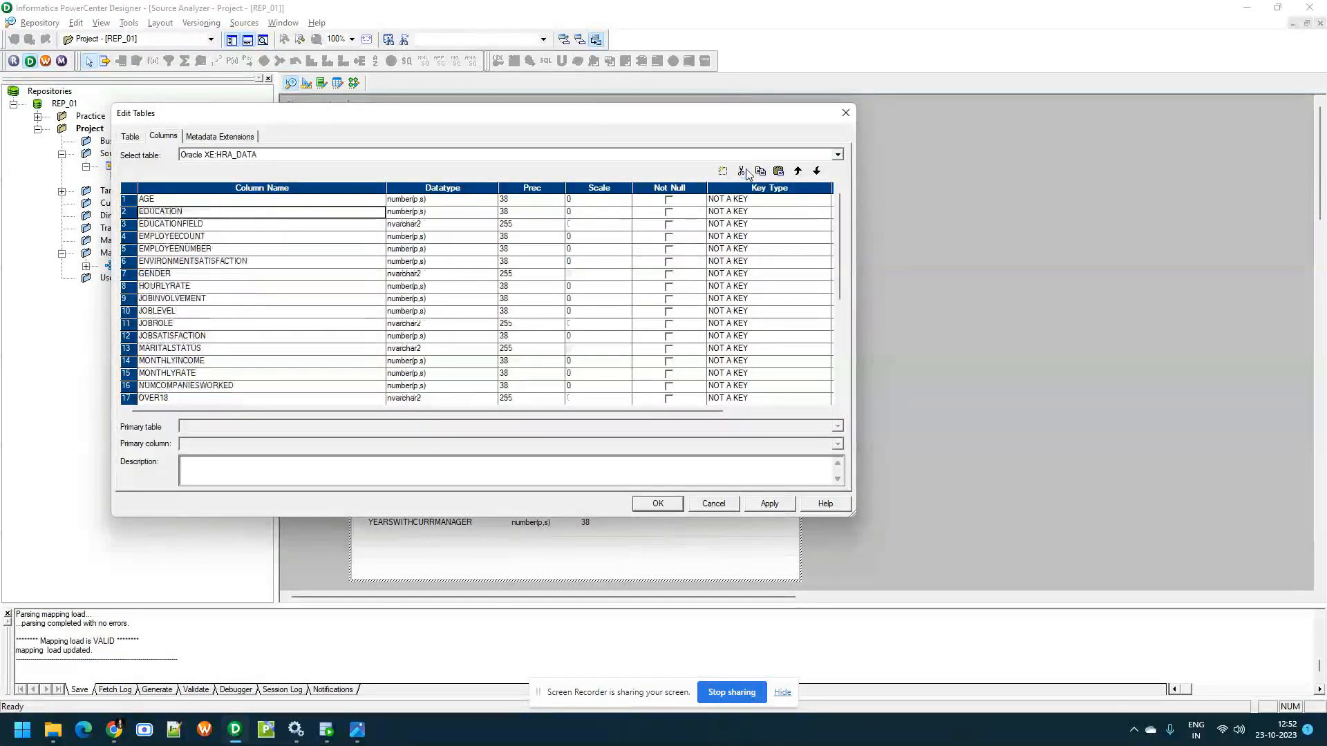
{"action": "left_click", "coordinate": [744, 172]}
{"action": "left_click", "coordinate": [742, 171]}
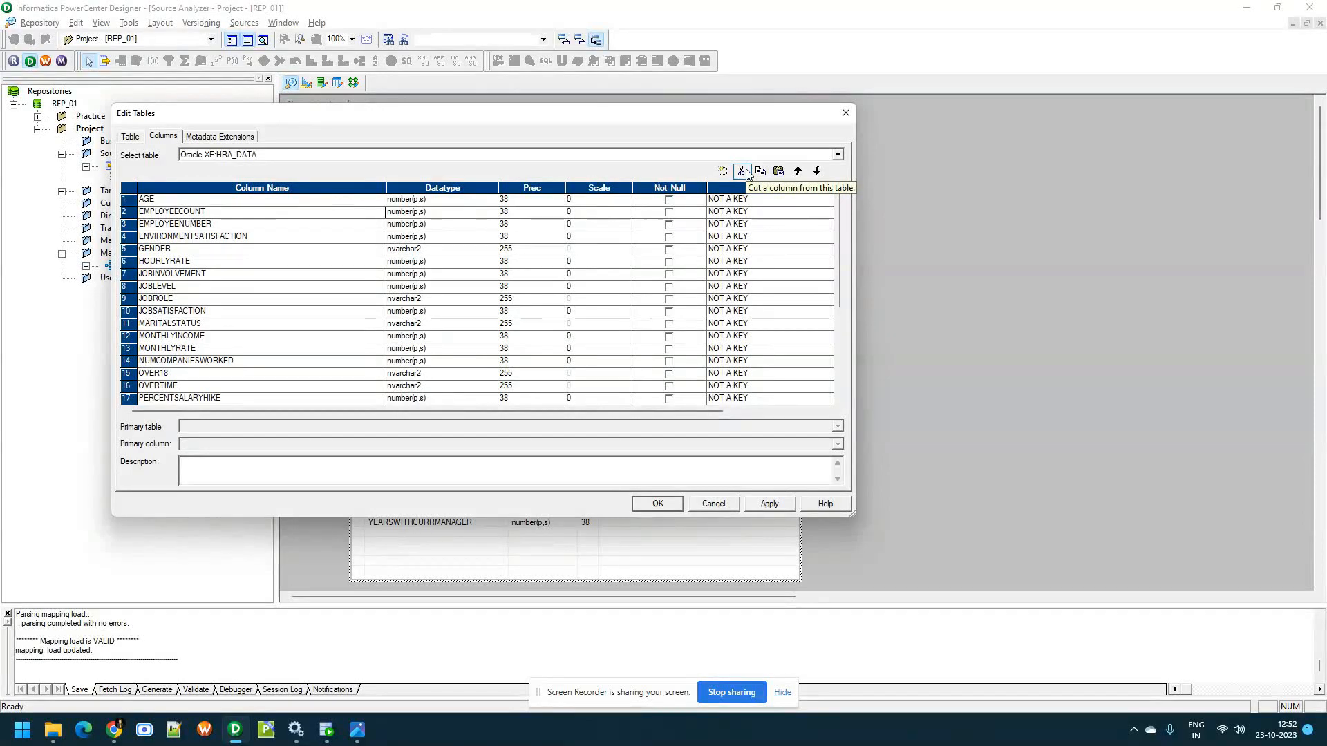
{"action": "left_click", "coordinate": [743, 171]}
{"action": "left_click", "coordinate": [744, 172]}
{"action": "left_click", "coordinate": [743, 171]}
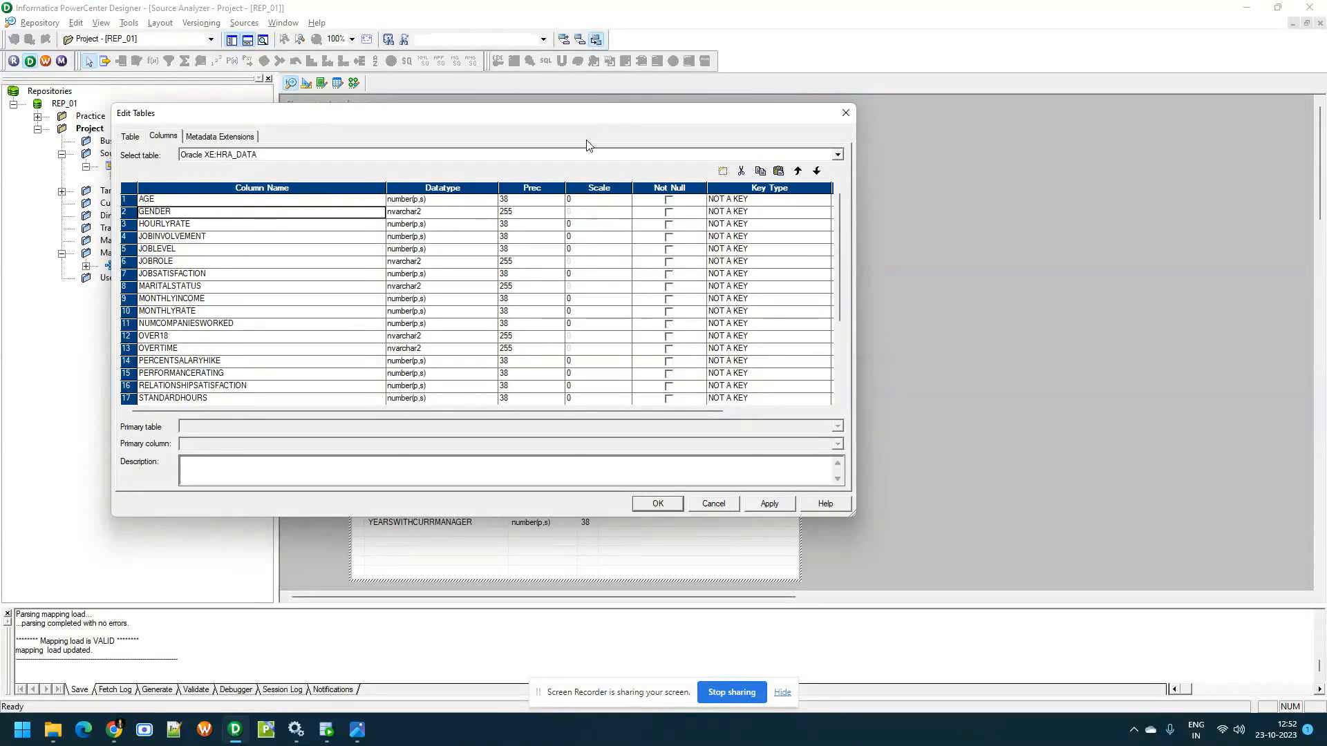
Remove the source columns HOURLYRATE through YEARSWITHCURRMANAGER, apply the change and save the HRA_DATA source definition
{"action": "left_click", "coordinate": [129, 225]}
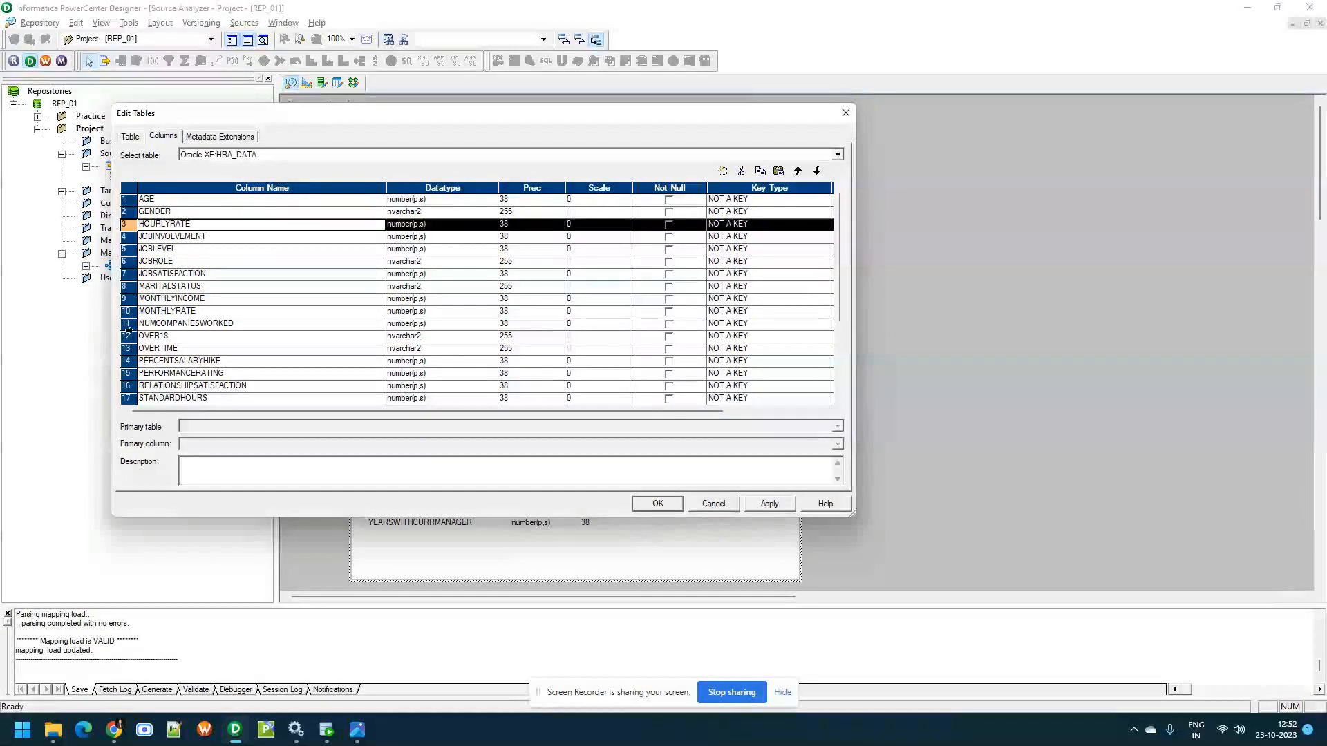
{"action": "scroll", "coordinate": [130, 343], "scroll_direction": "down", "scroll_amount": 1}
{"action": "scroll", "coordinate": [131, 343], "scroll_direction": "down", "scroll_amount": 2}
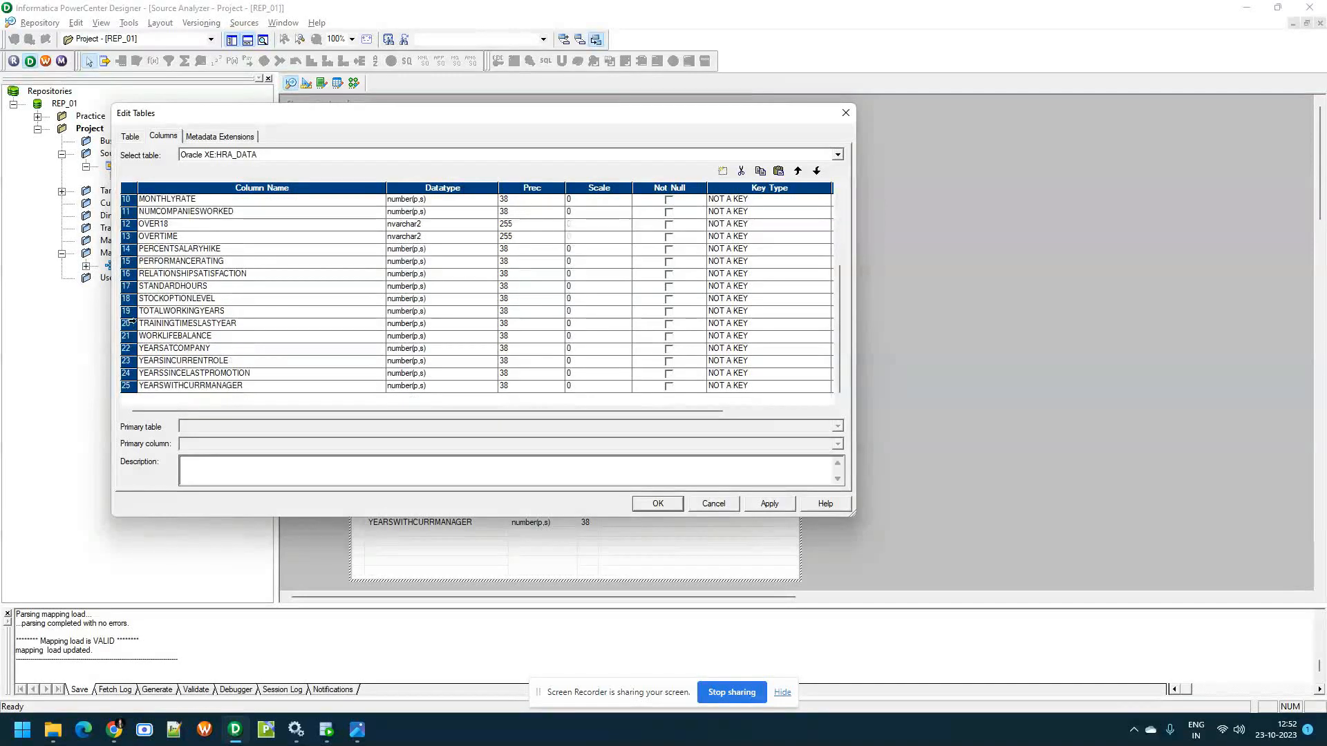
{"action": "left_click", "coordinate": [130, 383], "text": "shift"}
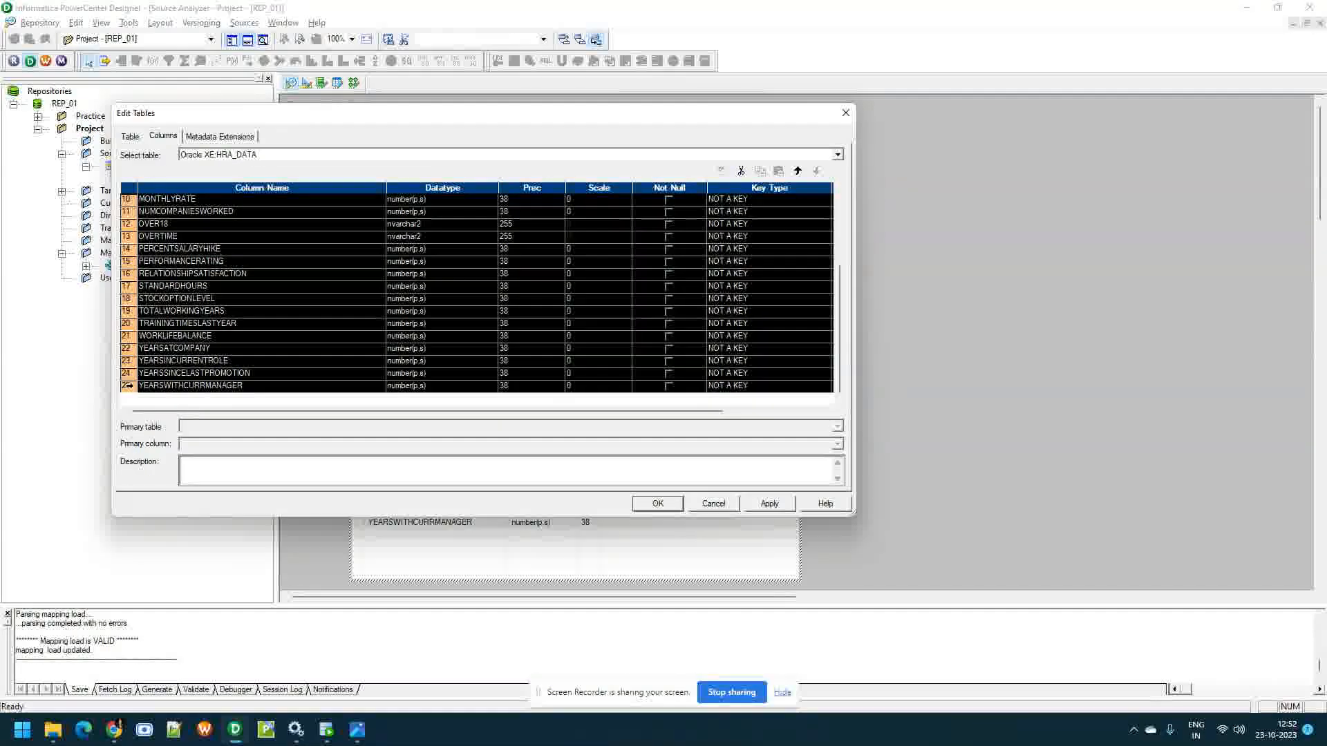
{"action": "left_click", "coordinate": [740, 171]}
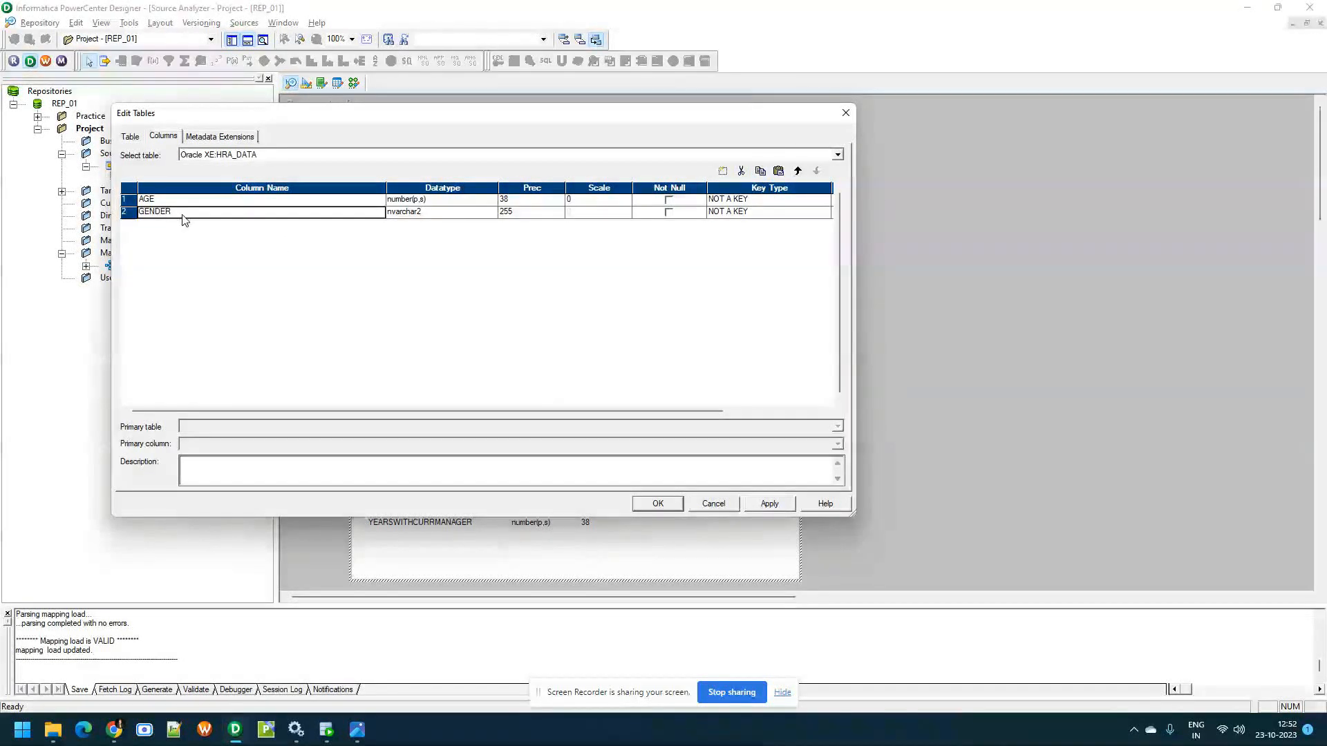
{"action": "left_click", "coordinate": [769, 504]}
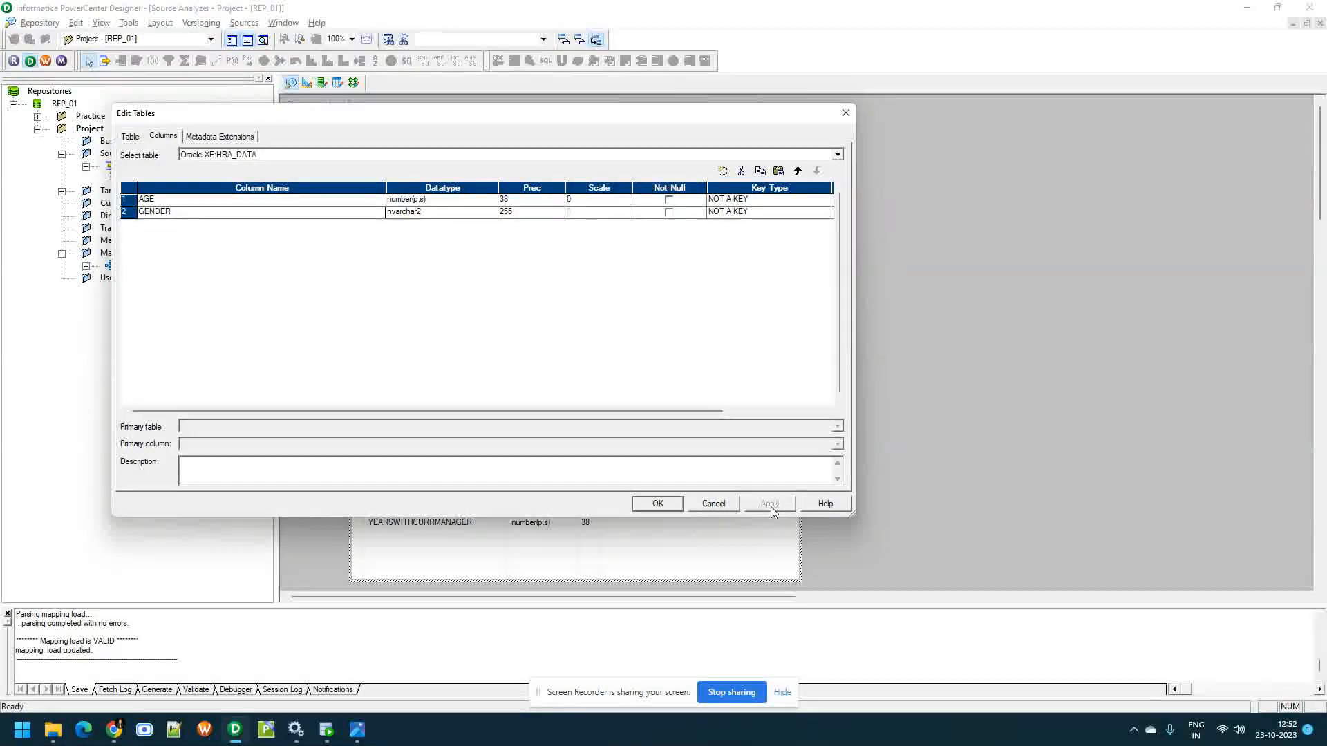
{"action": "left_click", "coordinate": [670, 508]}
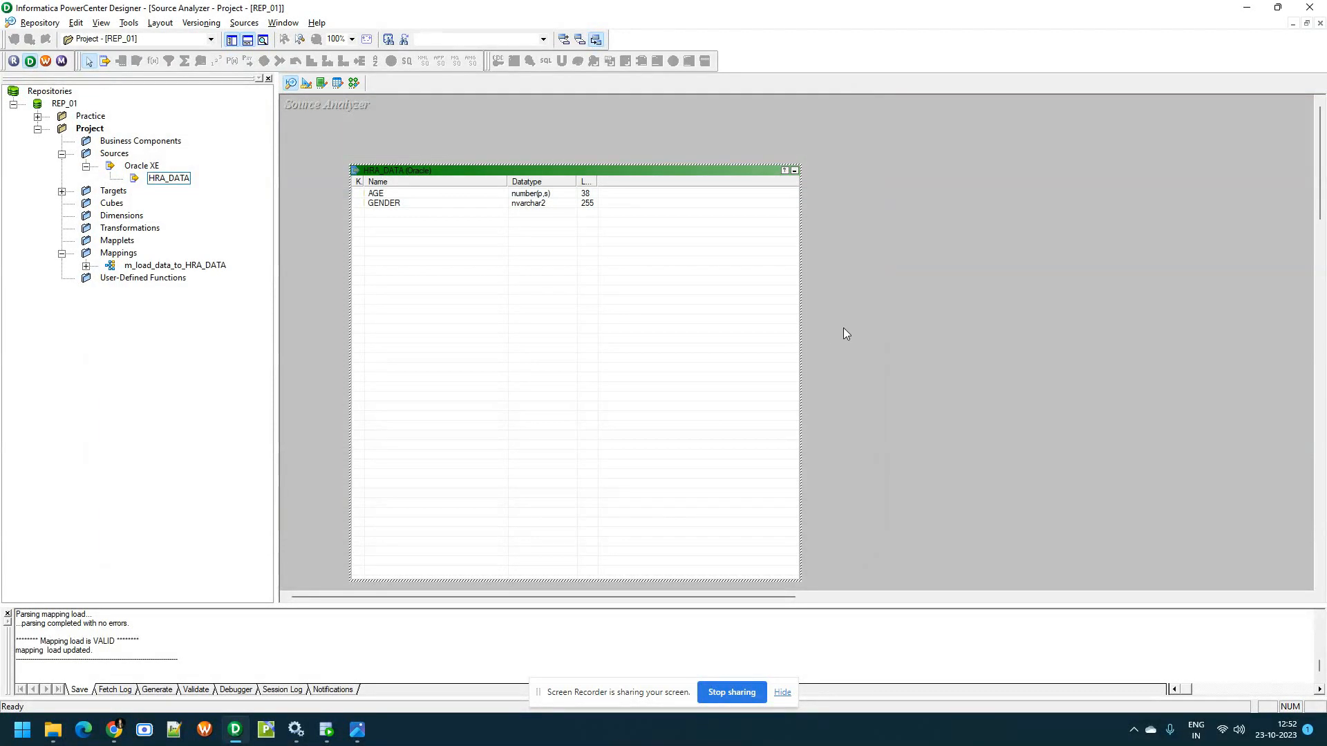
{"action": "key", "text": "ctrl+s"}
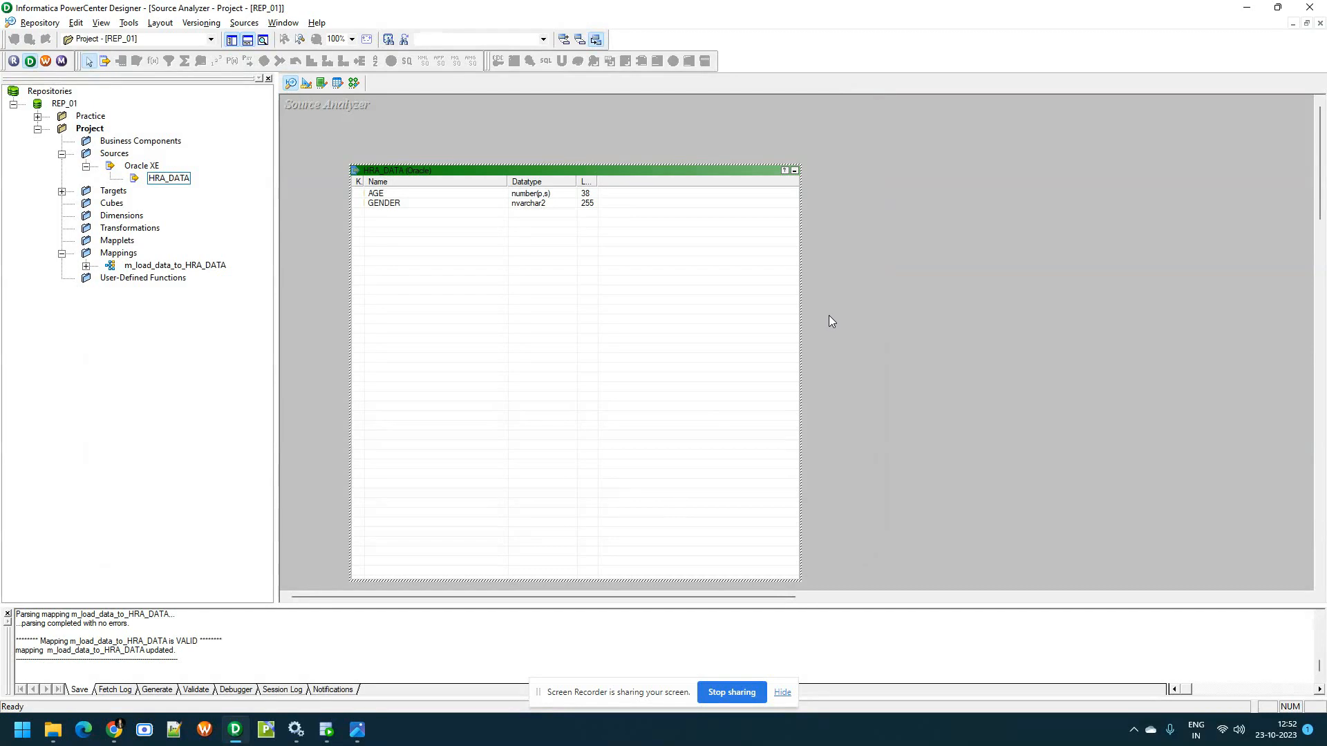
Open the m_load_data_to_HRA_DATA mapping and remove the ports ATTRITION through ENVIRONMENTSATISFACTION from the SQ_HRA_DATA source qualifier
{"action": "right_click", "coordinate": [139, 268]}
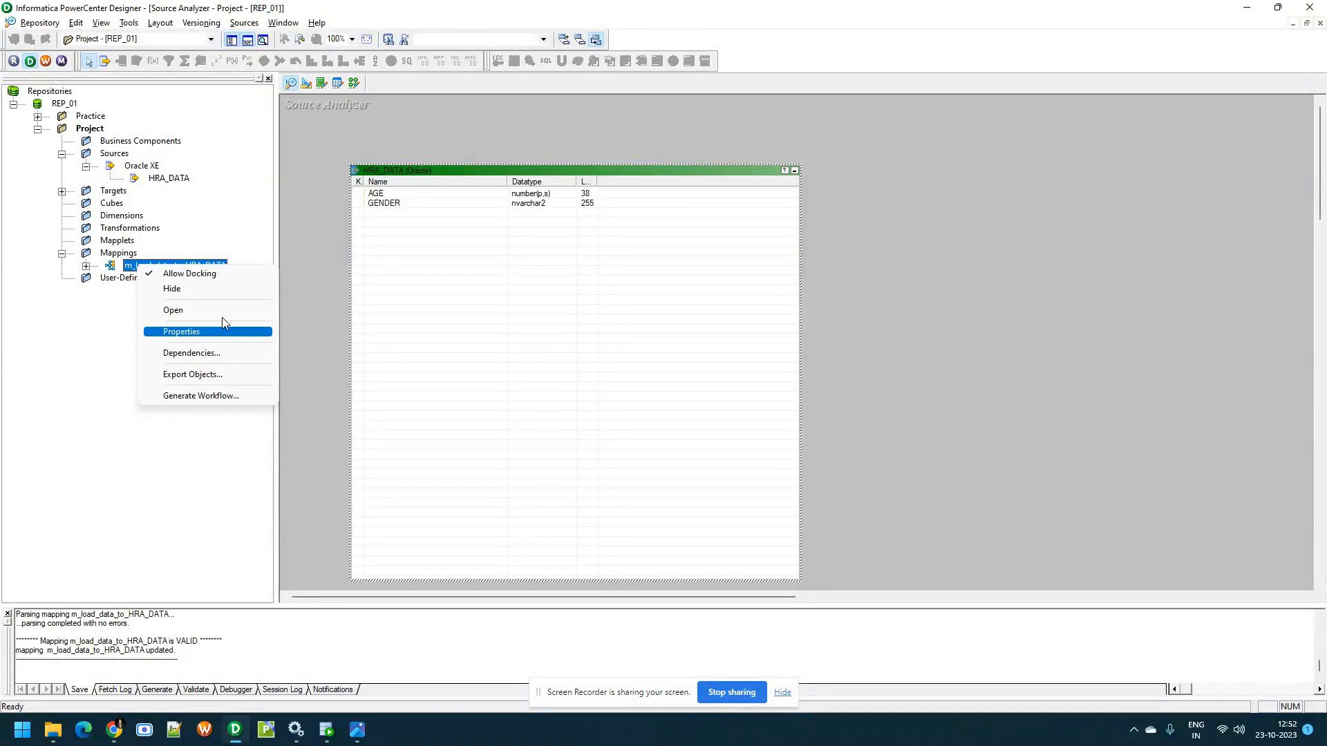
{"action": "left_click", "coordinate": [162, 308]}
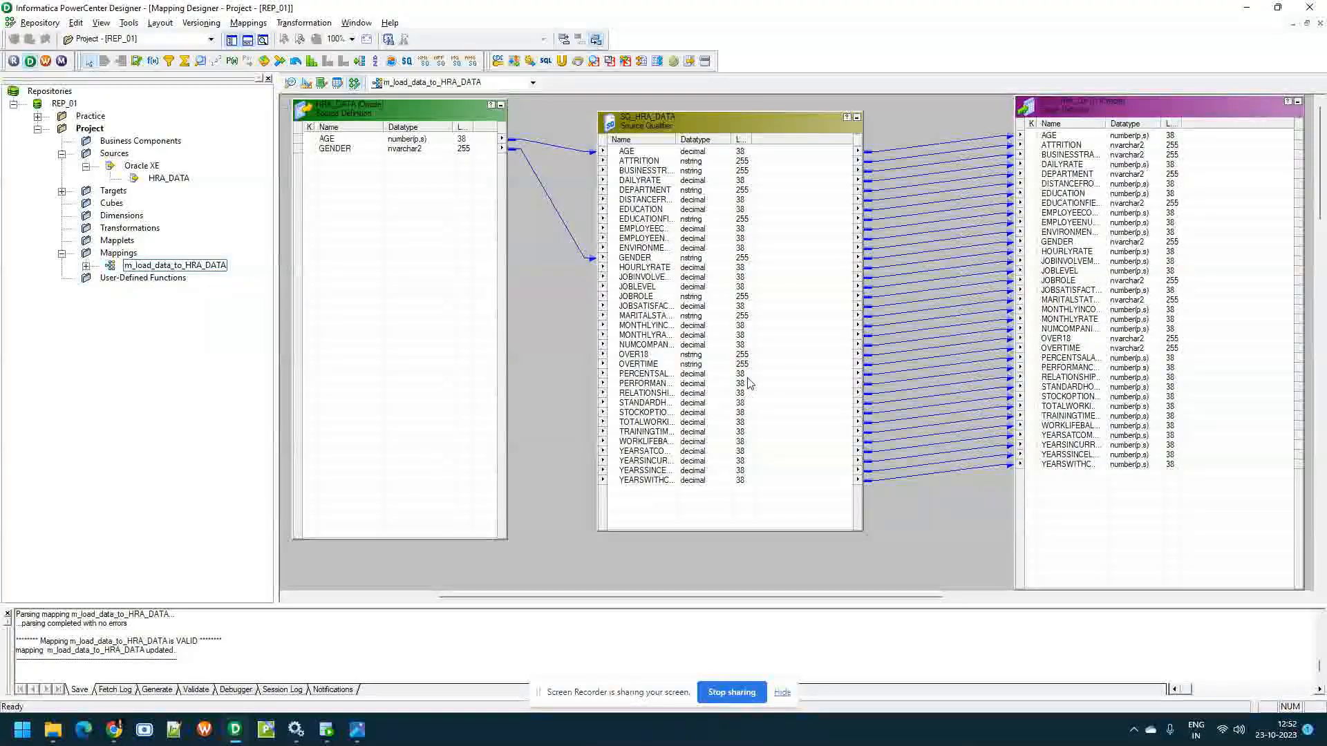
{"action": "right_click", "coordinate": [748, 127]}
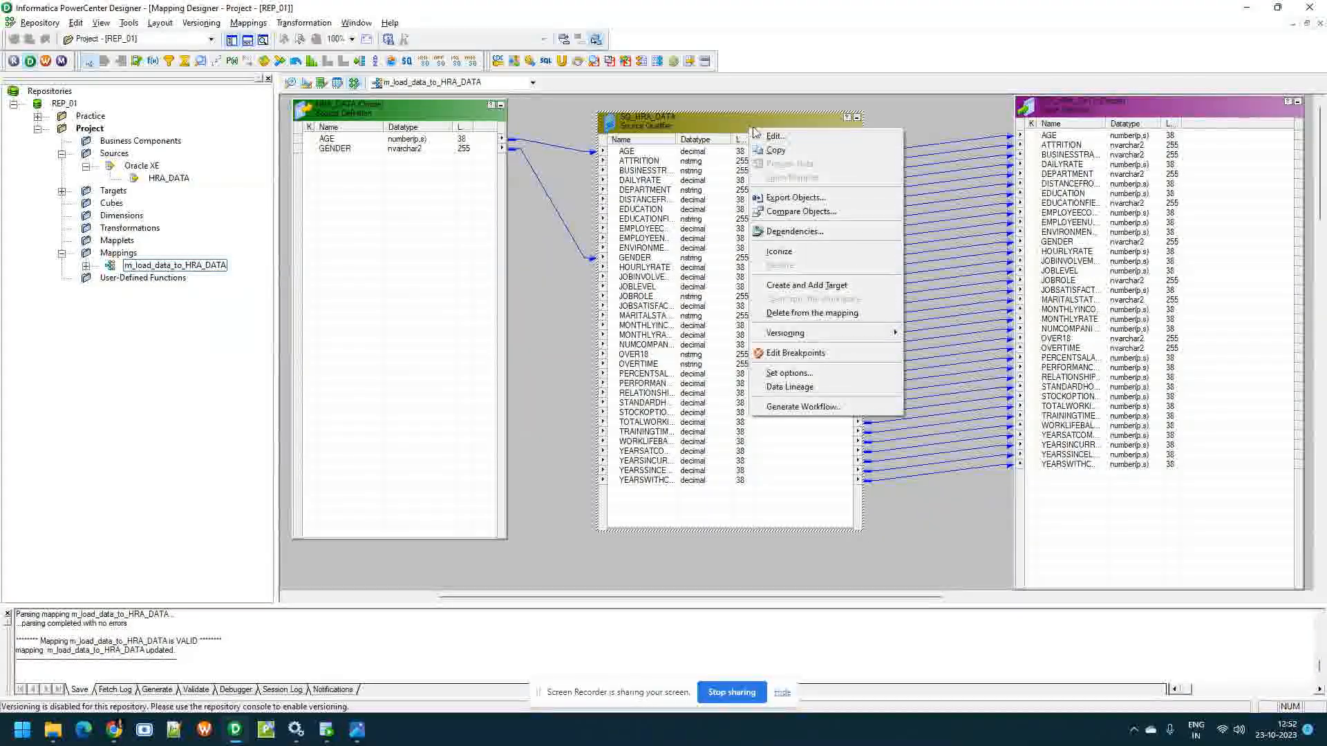
{"action": "left_click", "coordinate": [776, 137]}
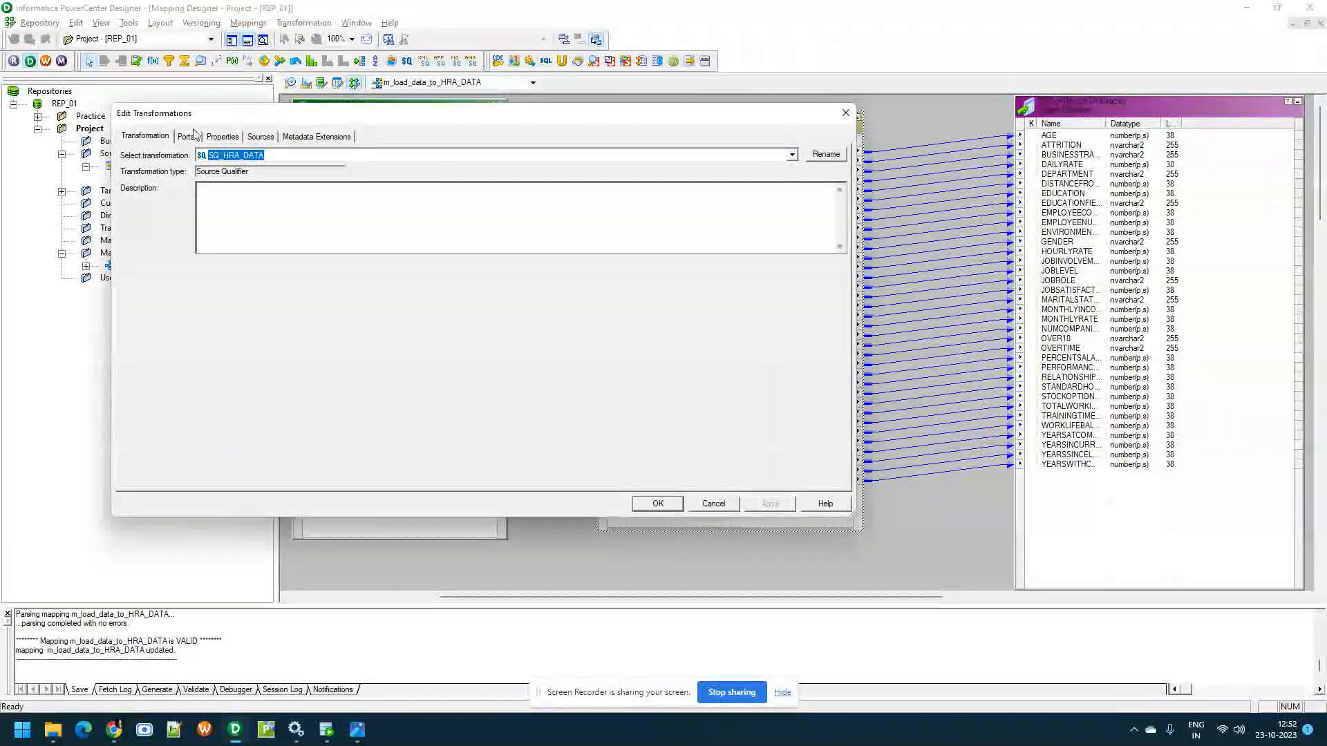
{"action": "left_click", "coordinate": [195, 142]}
{"action": "left_click", "coordinate": [207, 137]}
{"action": "left_click", "coordinate": [195, 138]}
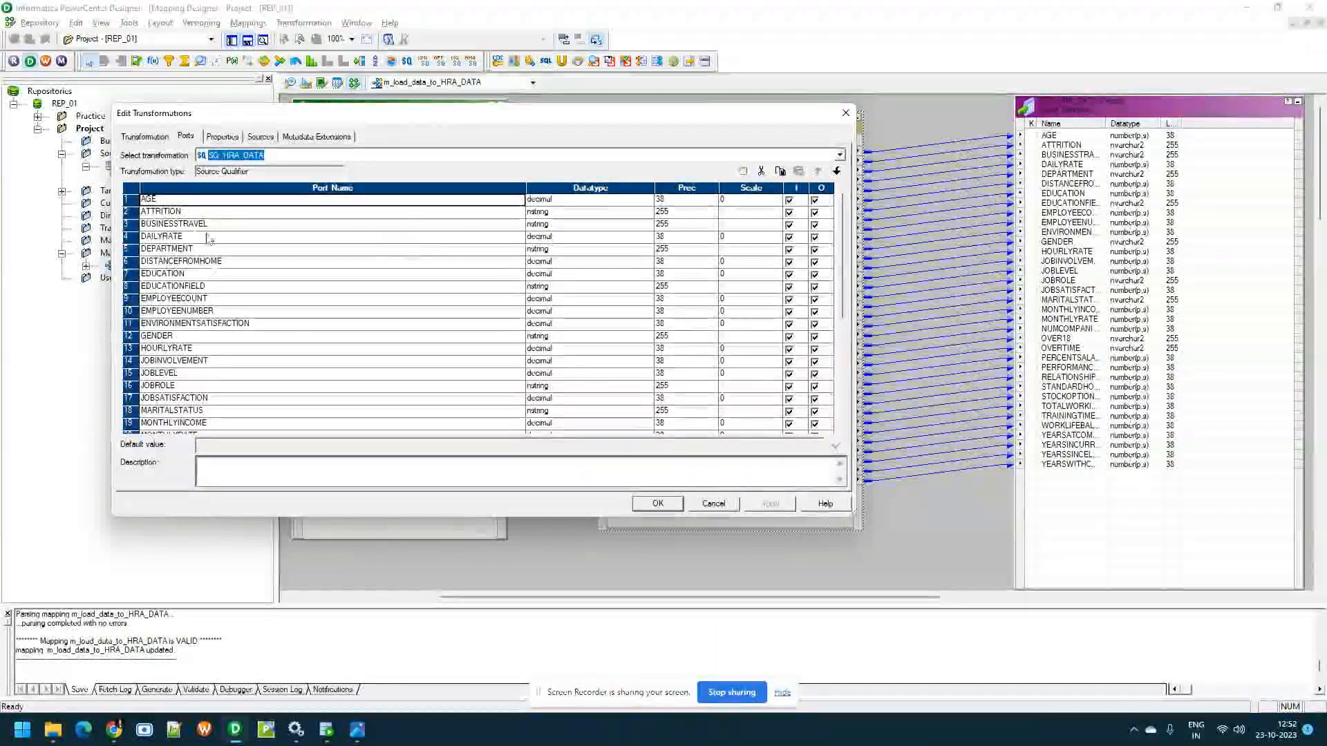
{"action": "left_click", "coordinate": [131, 213]}
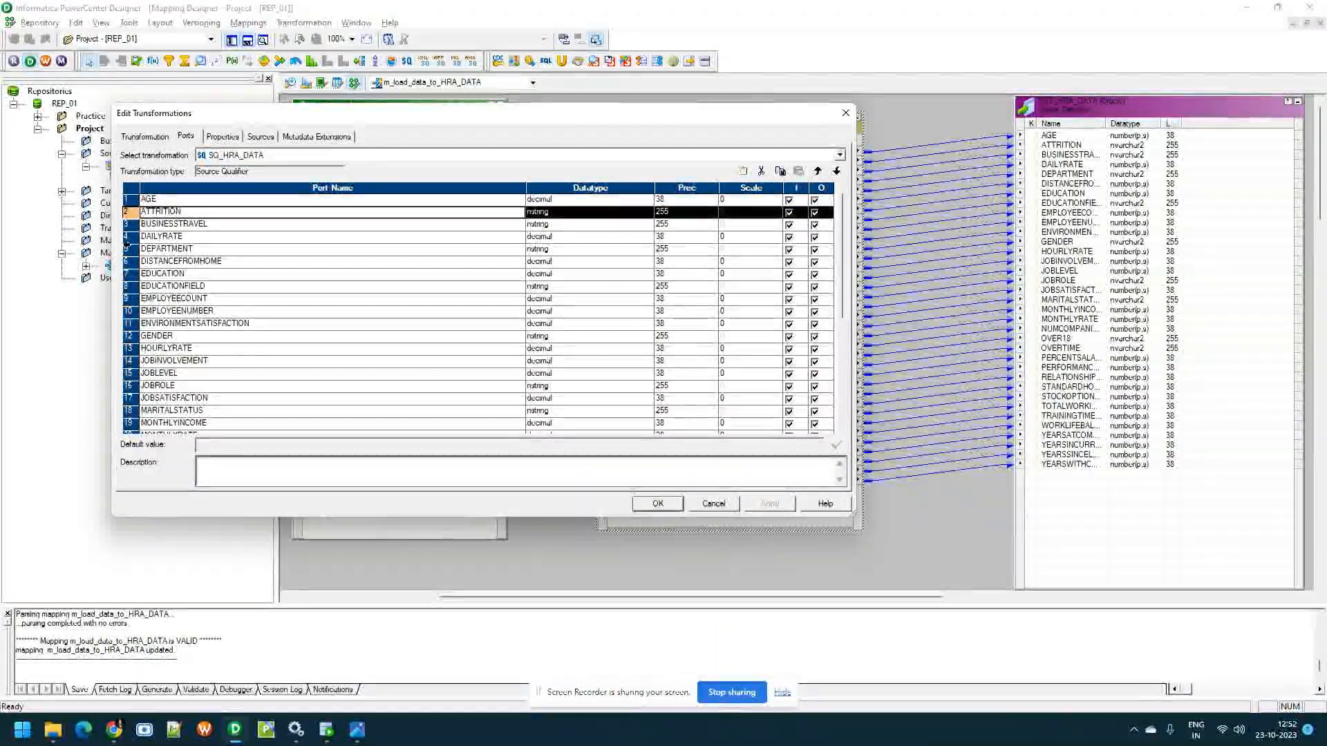
{"action": "left_click_drag", "start_coordinate": [375, 113], "coordinate": [543, 184]}
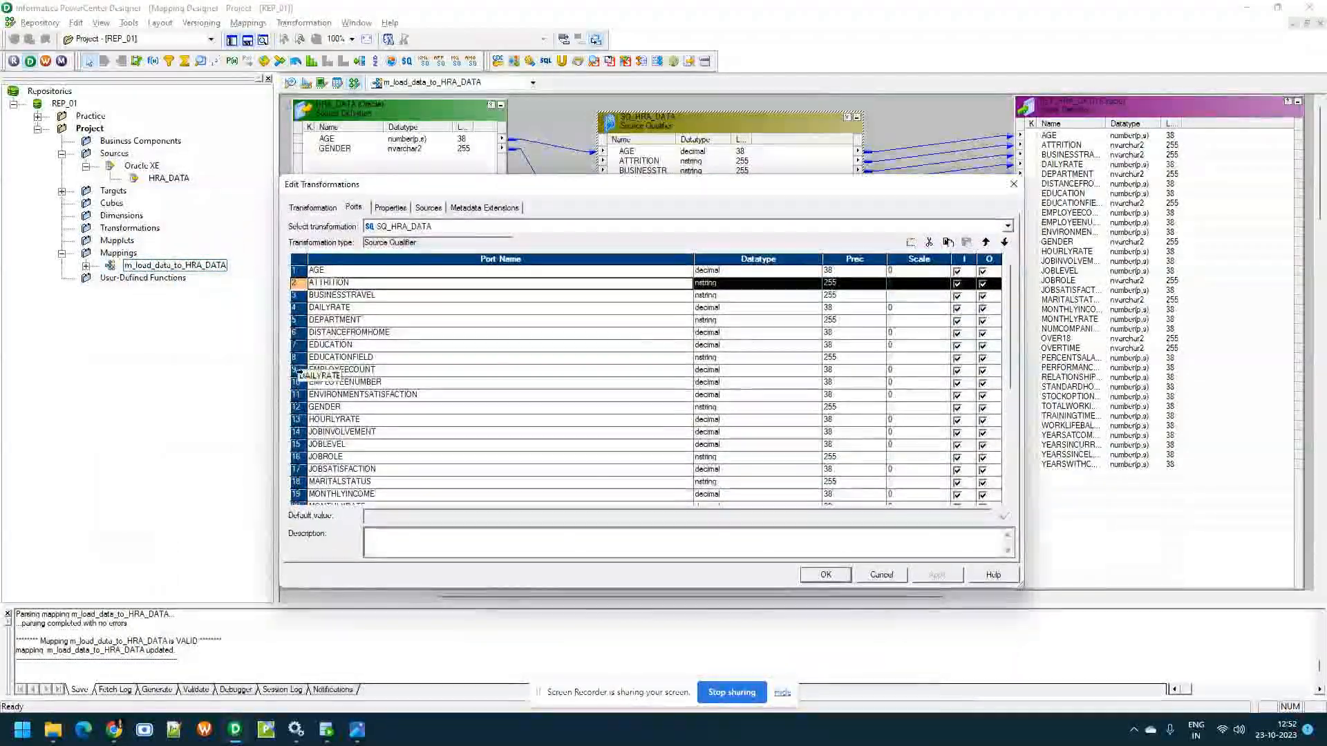
{"action": "left_click", "coordinate": [297, 394], "text": "shift"}
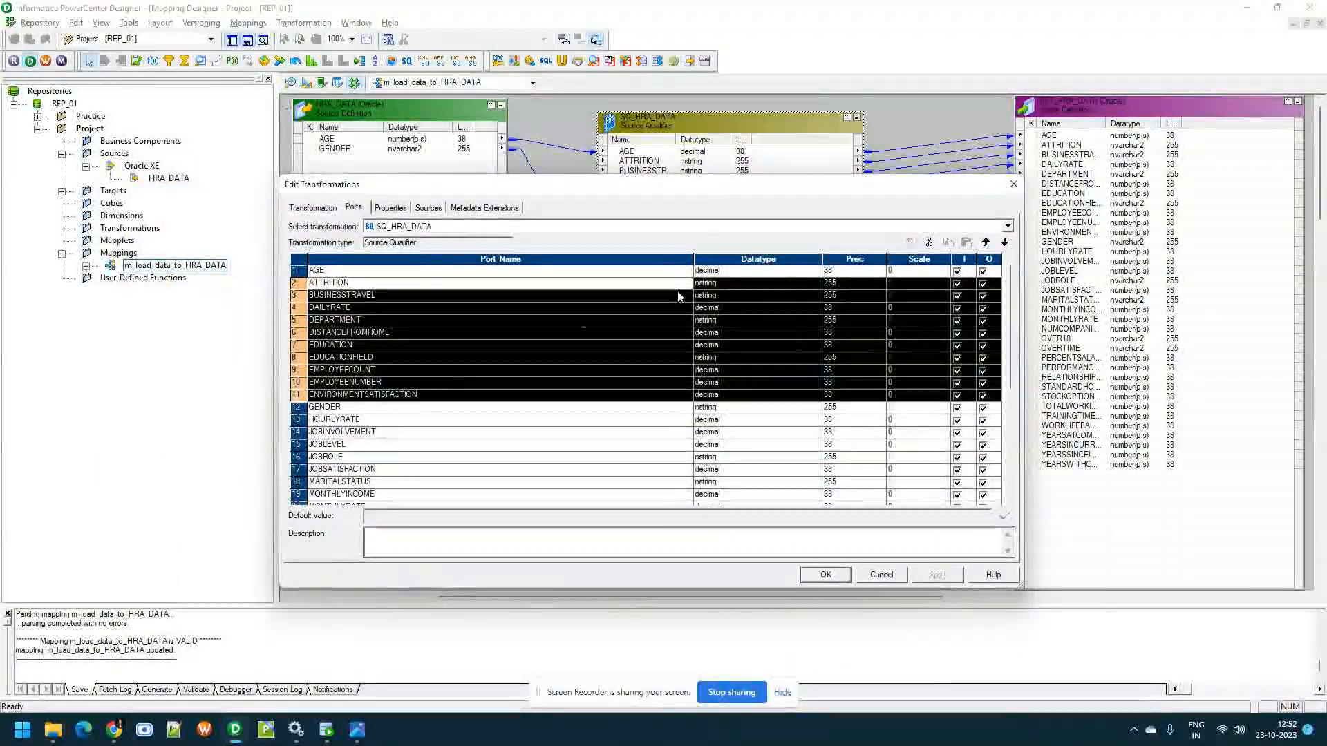
{"action": "left_click", "coordinate": [930, 242]}
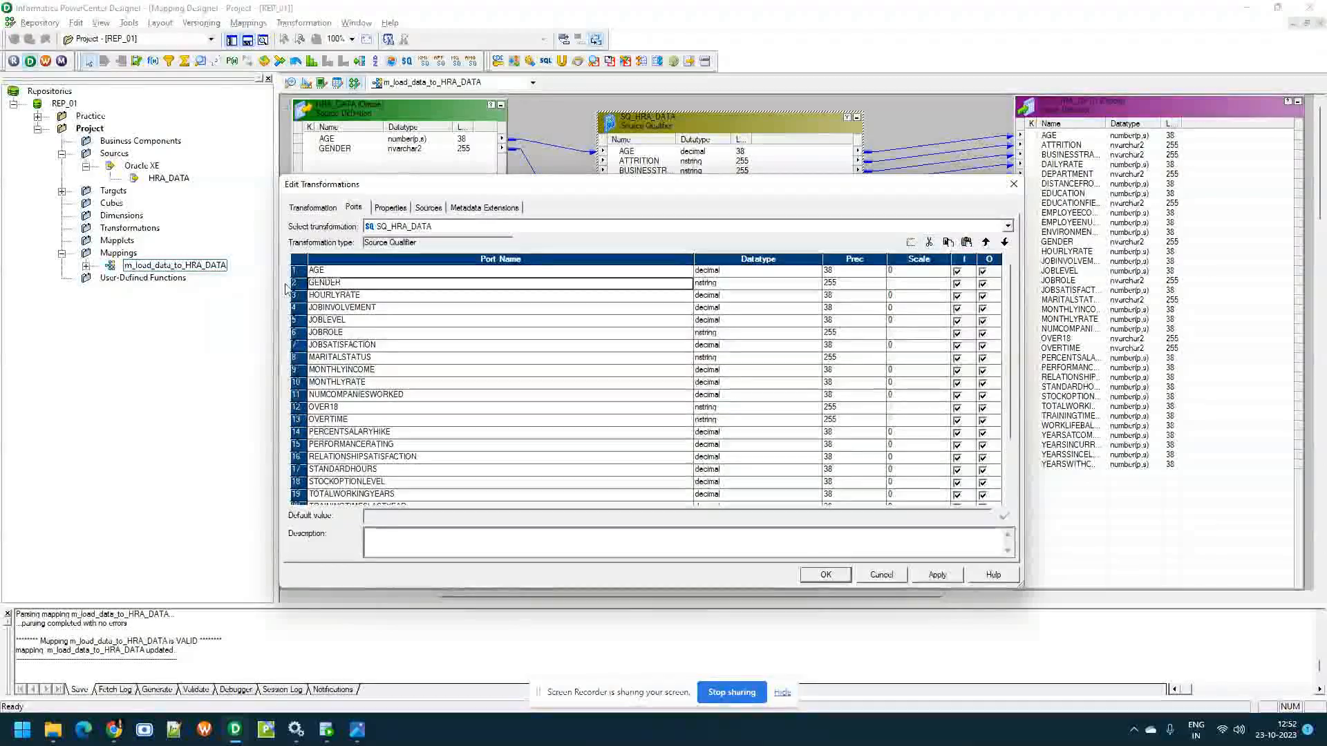
Remove the ports HOURLYRATE through YEARSWITHCURRMANAGER from the SQ_HRA_DATA source qualifier and apply the change
{"action": "scroll", "coordinate": [307, 359], "scroll_direction": "down", "scroll_amount": 3}
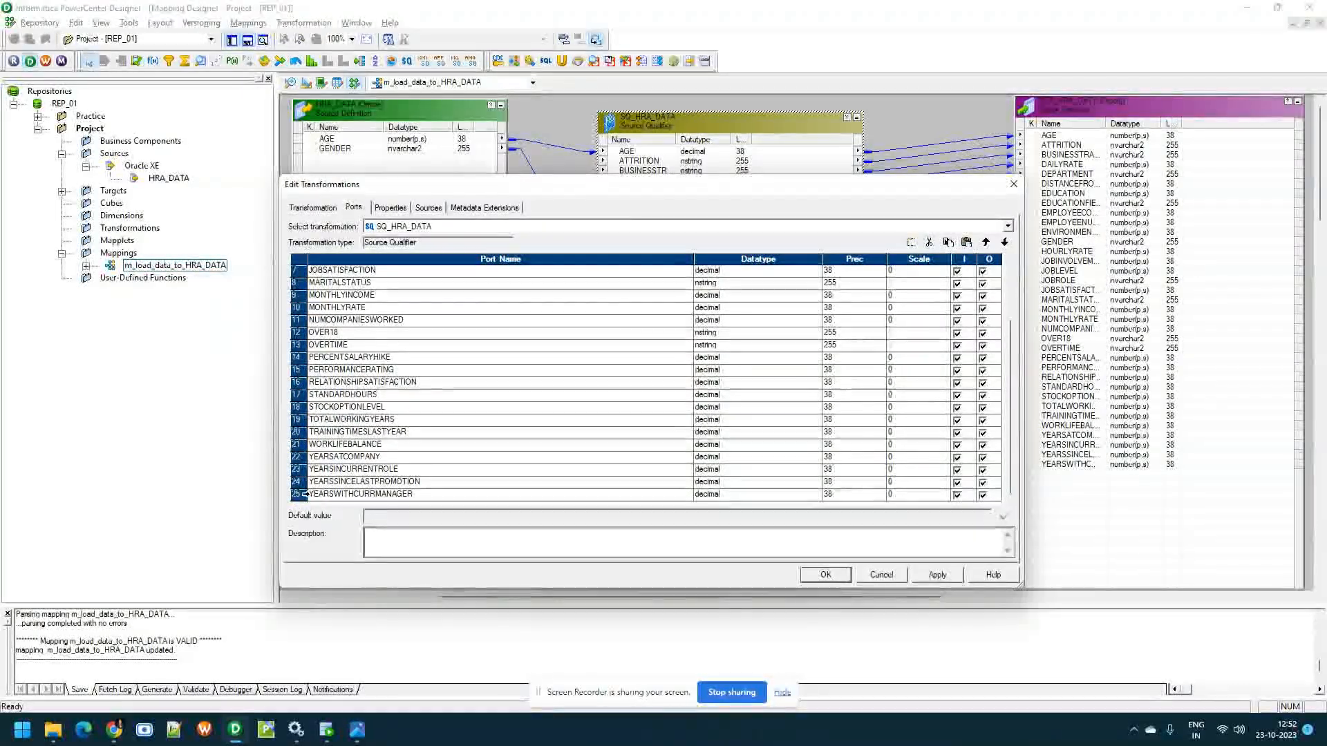
{"action": "left_click", "coordinate": [297, 494], "text": "shift"}
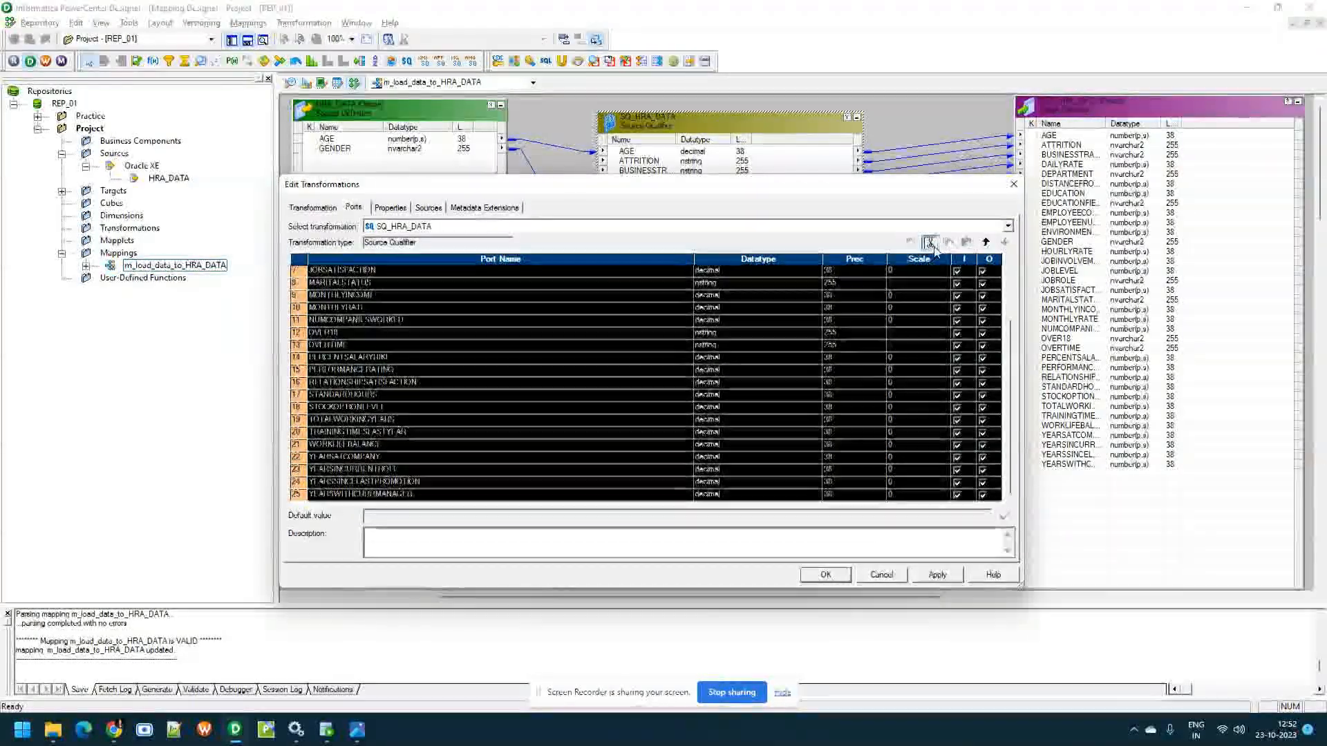
{"action": "key", "text": "Delete"}
{"action": "left_click", "coordinate": [936, 575]}
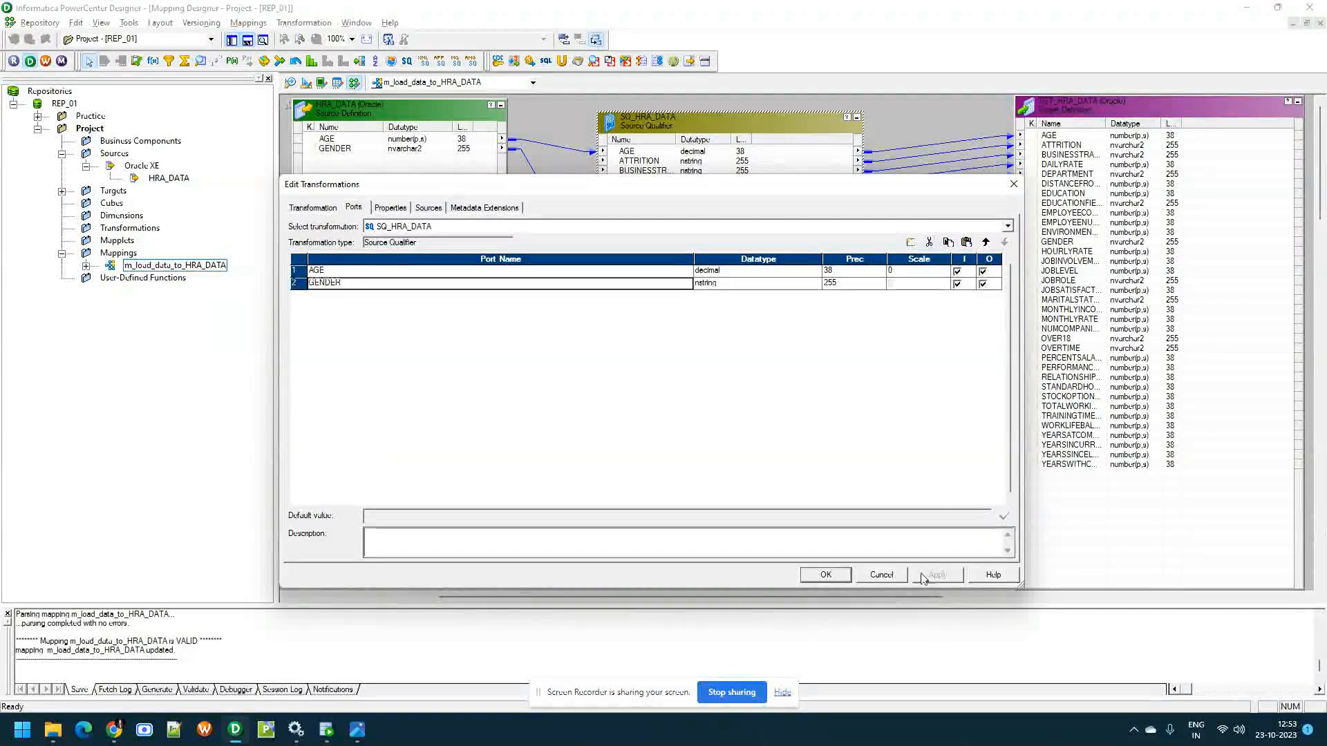
{"action": "left_click", "coordinate": [839, 578]}
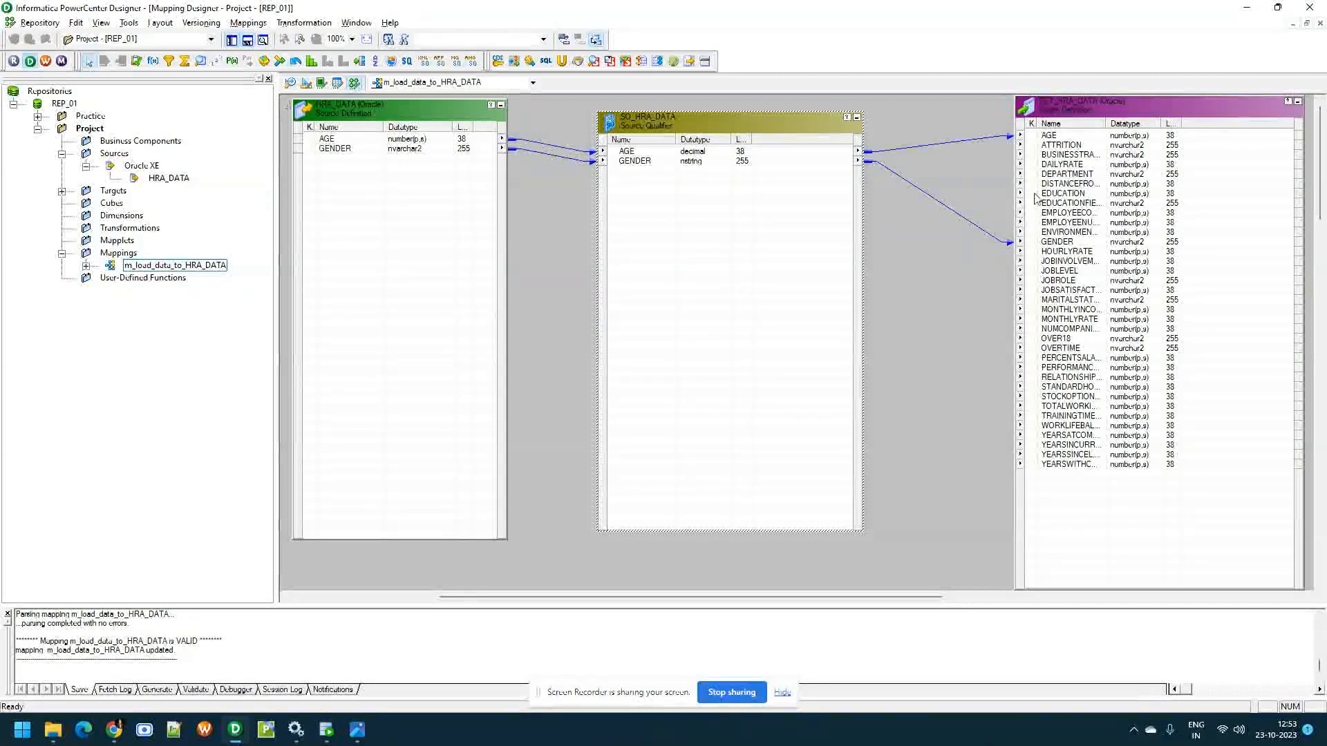
{"action": "double_click", "coordinate": [1105, 105]}
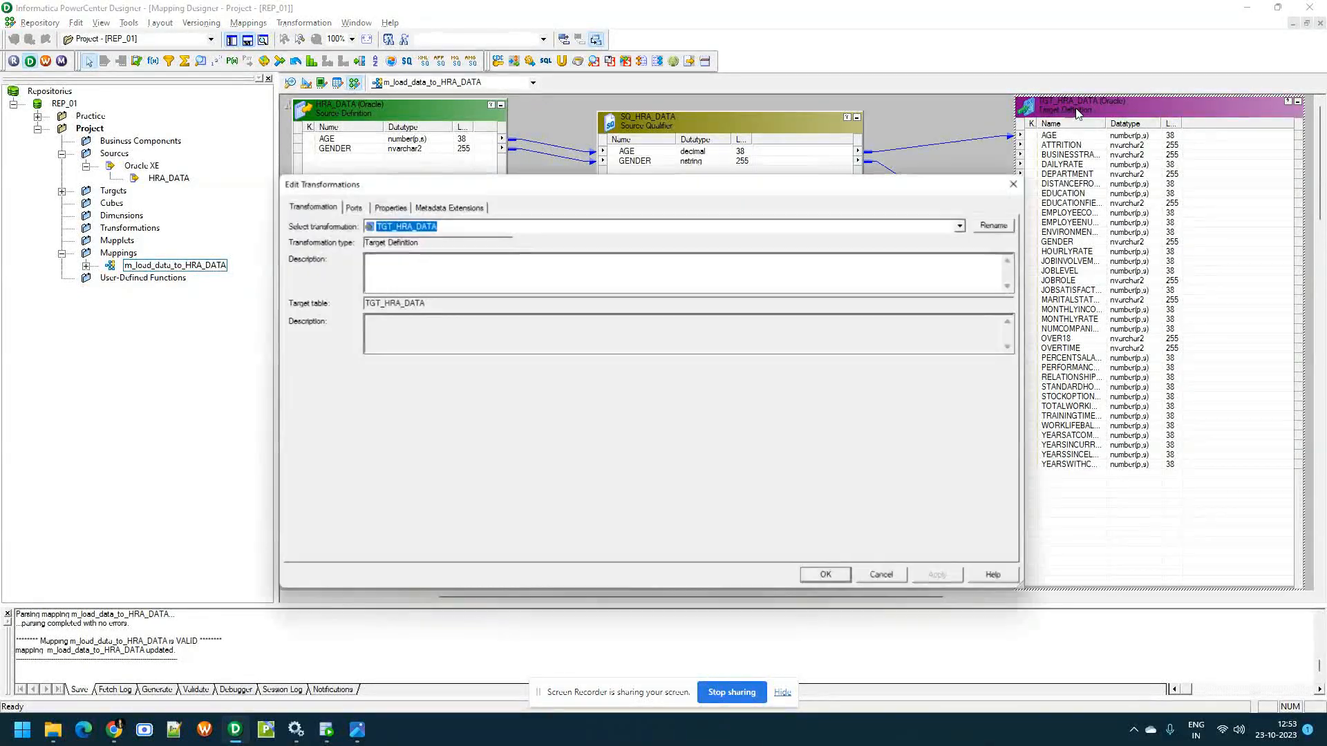
{"action": "left_click", "coordinate": [353, 207]}
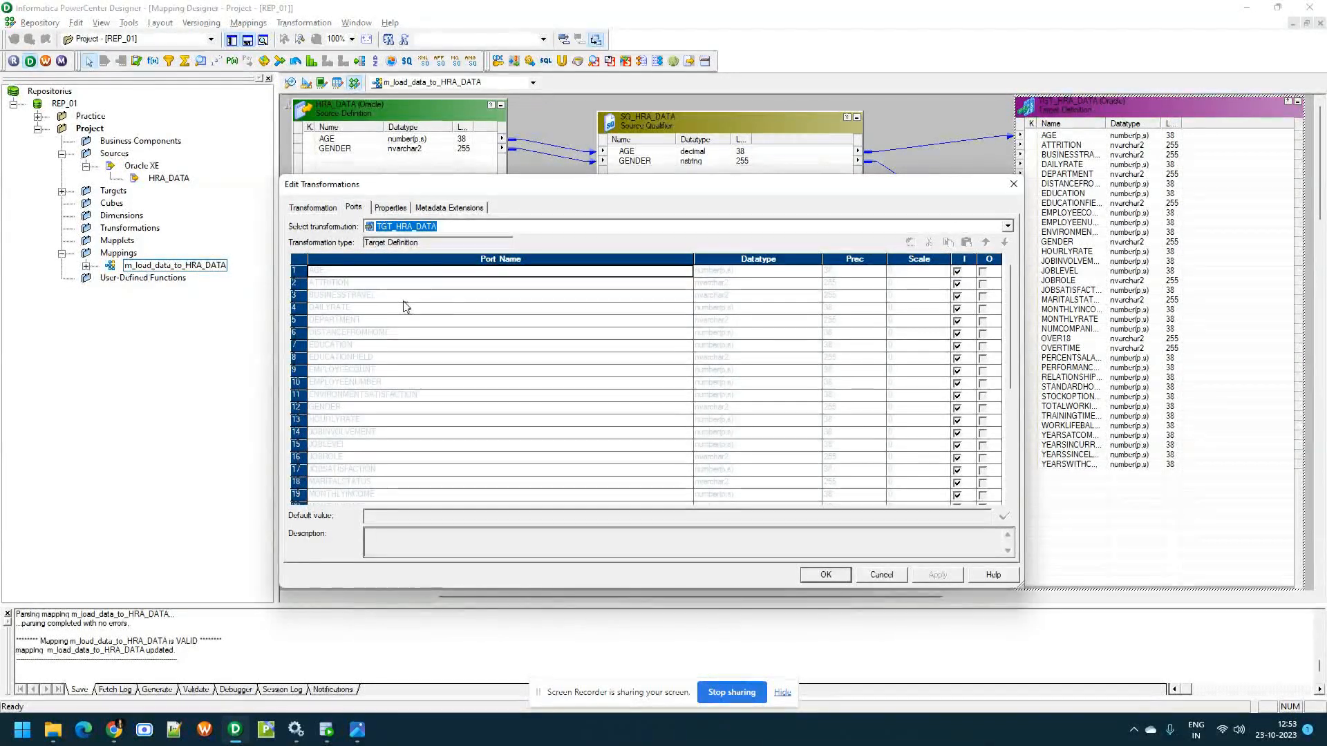
{"action": "left_click", "coordinate": [891, 575]}
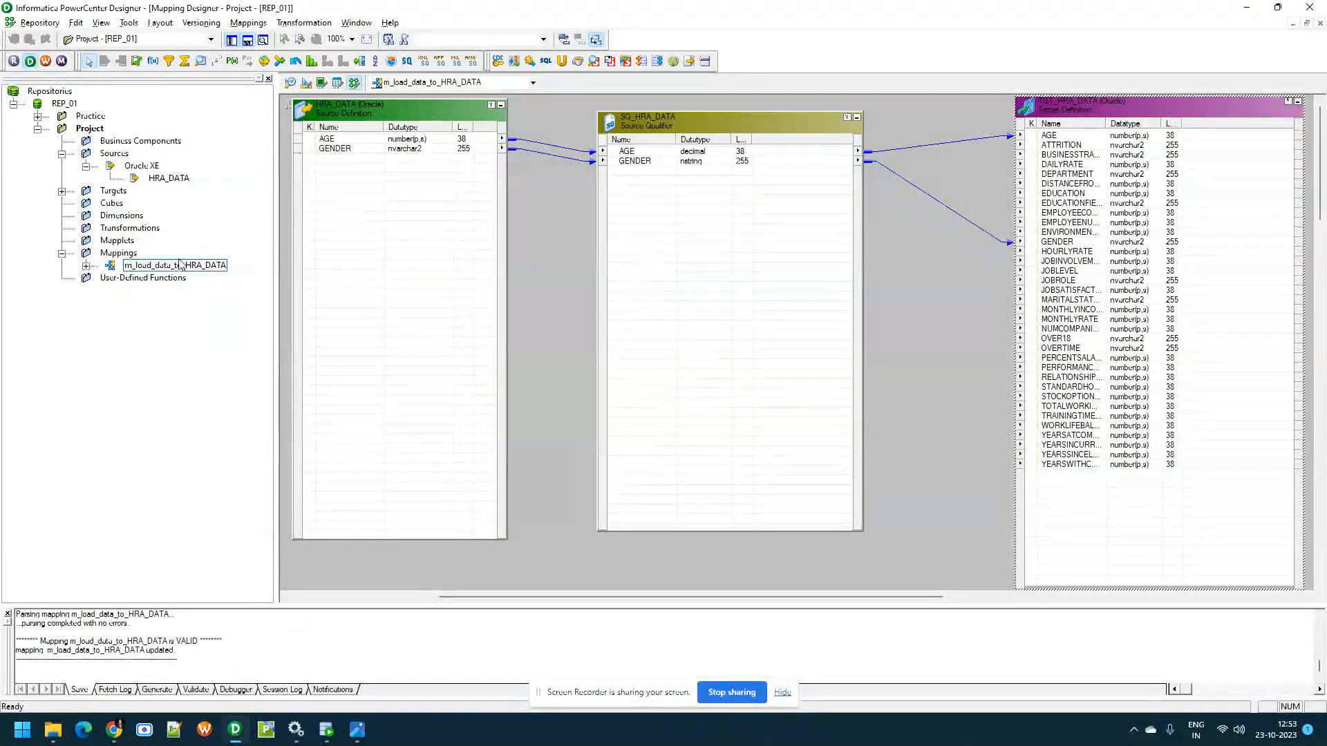
Open the TGT_HRA_DATA target definition in the Target Designer and remove the columns ATTRITION through ENVIRONMENTSATISFACTION
{"action": "left_click", "coordinate": [62, 193]}
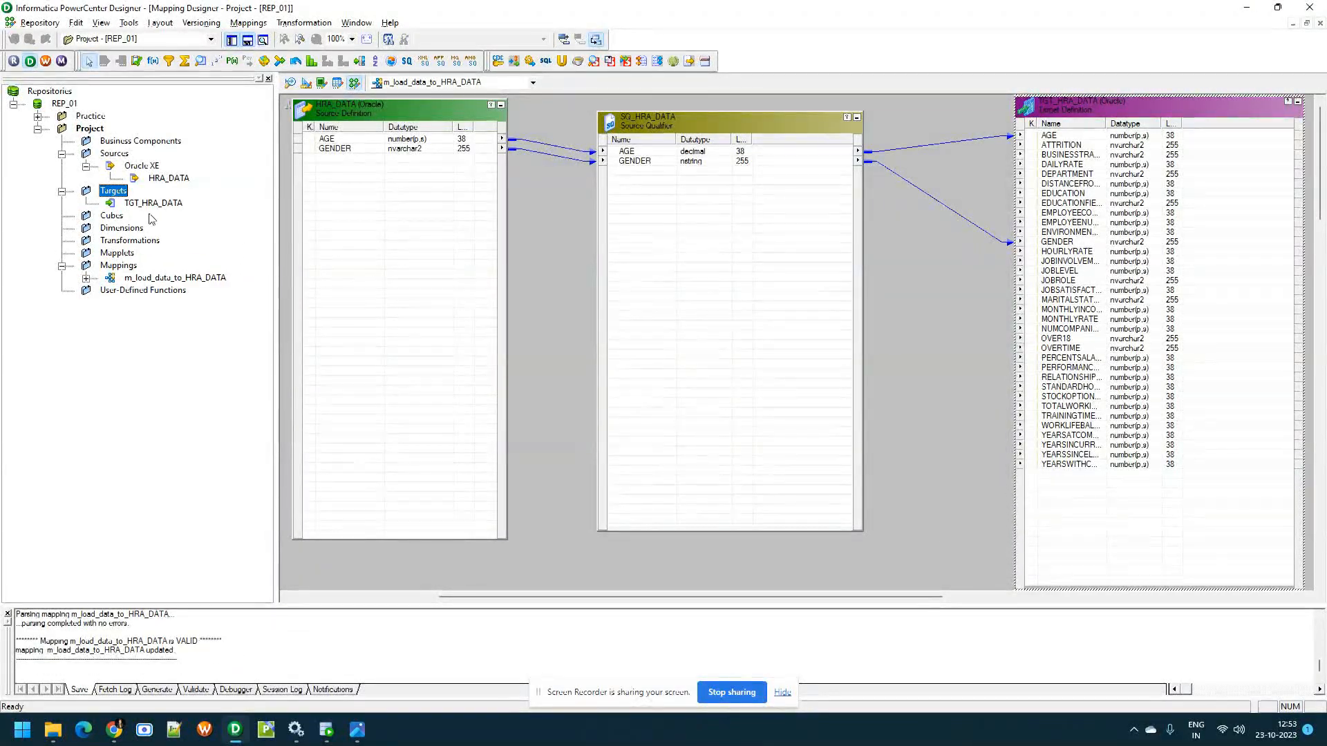
{"action": "left_click", "coordinate": [306, 83]}
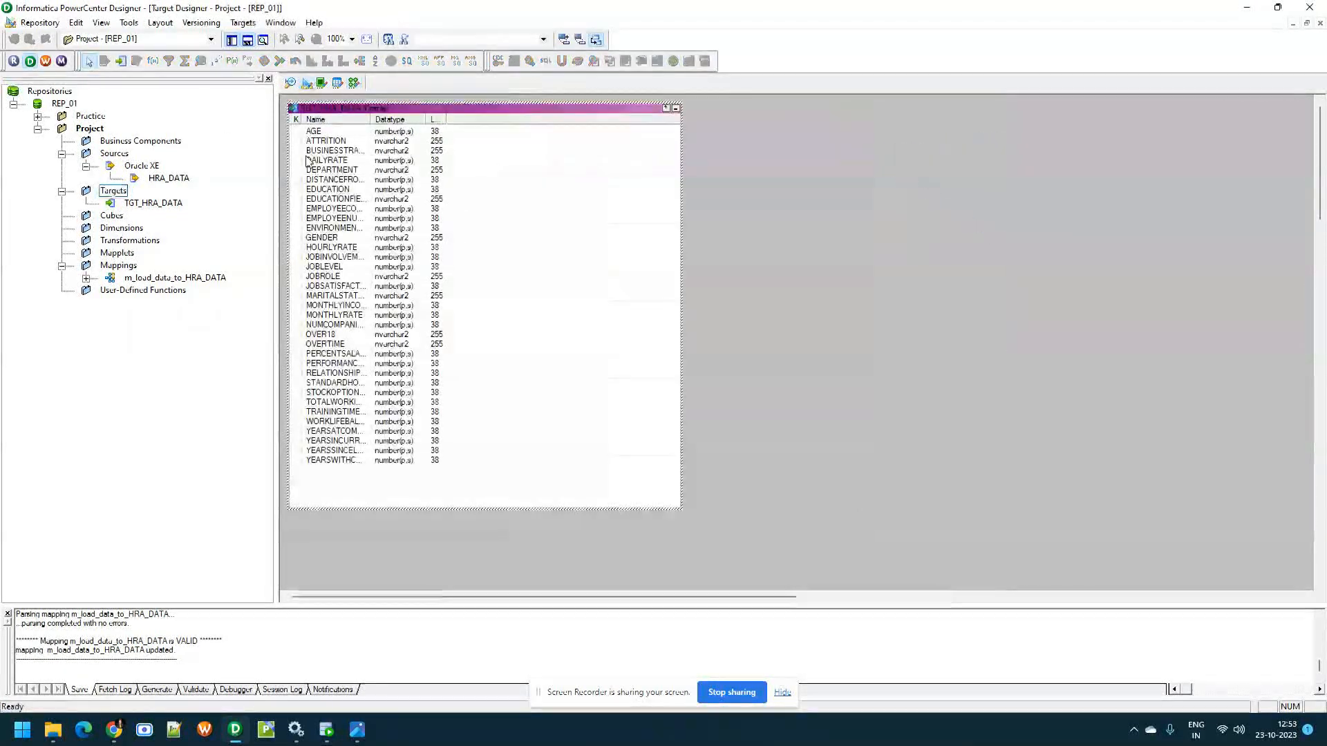
{"action": "double_click", "coordinate": [406, 107]}
{"action": "left_click", "coordinate": [331, 208]}
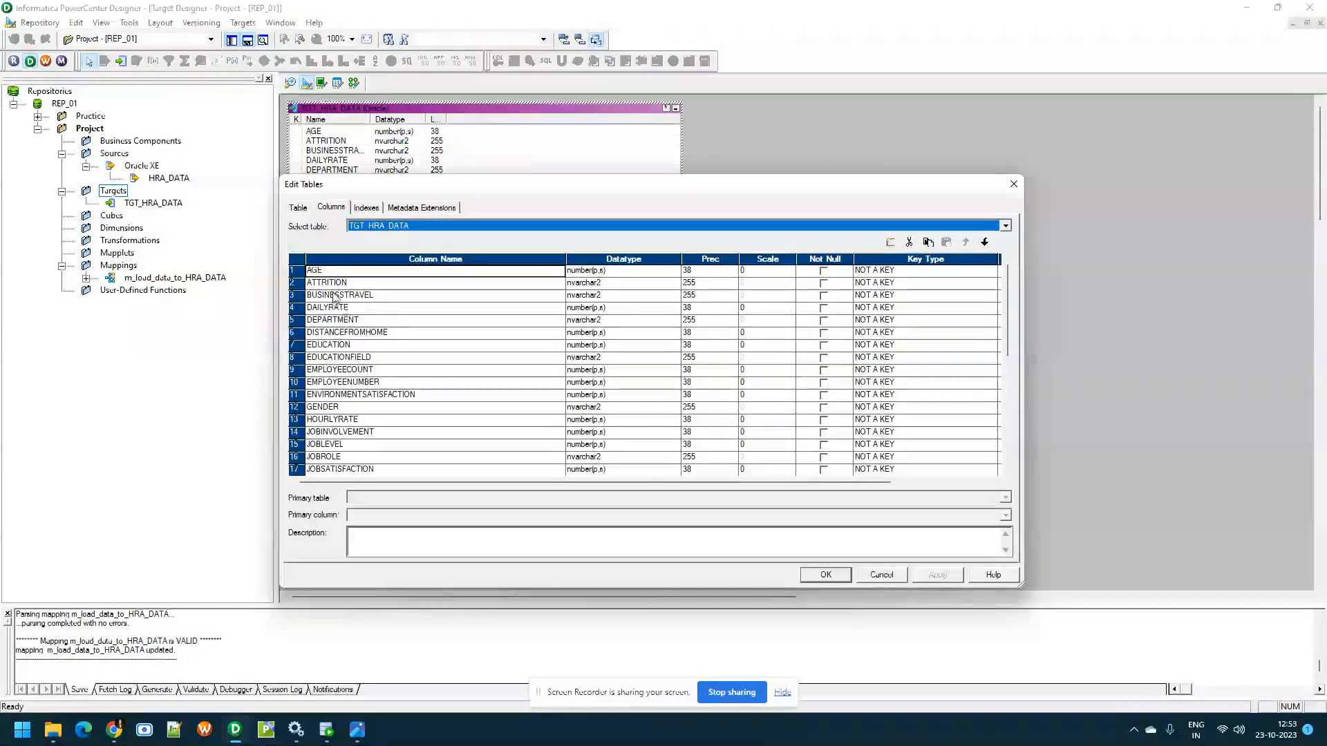
{"action": "left_click", "coordinate": [299, 284]}
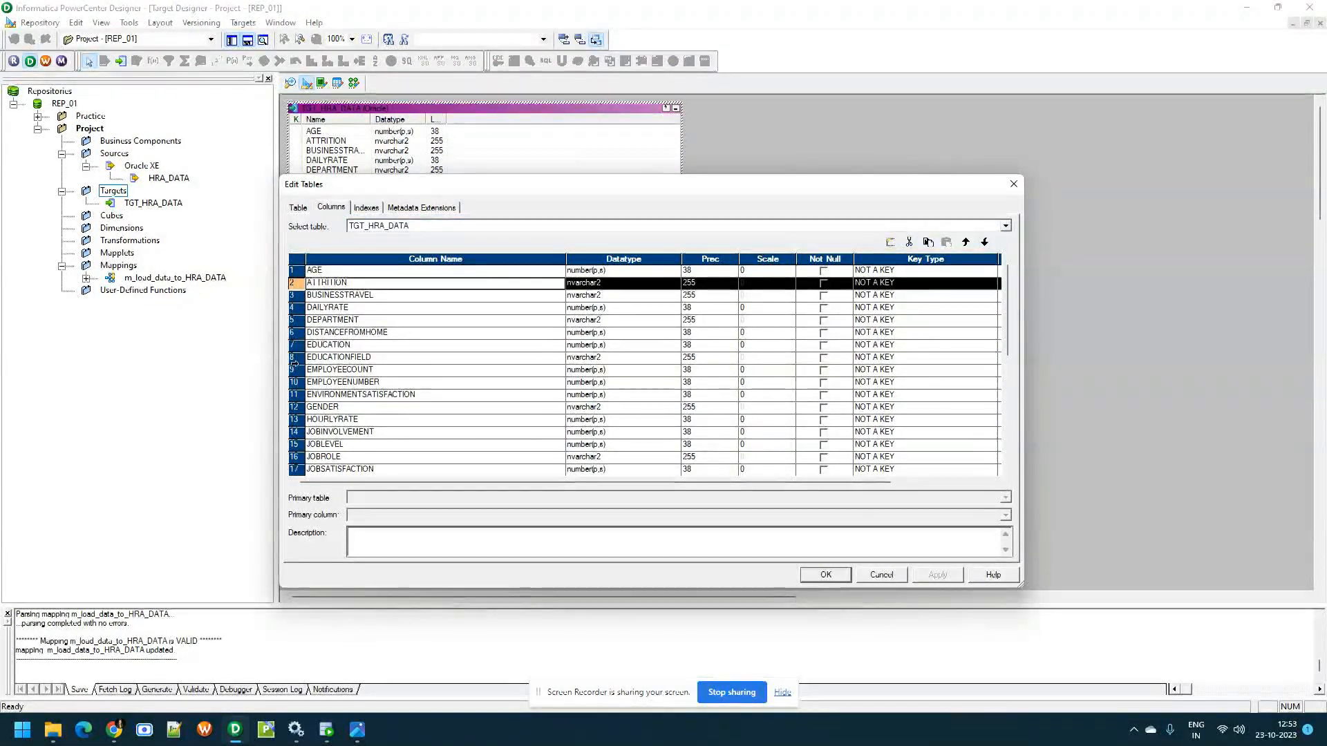
{"action": "left_click", "coordinate": [295, 394], "text": "shift"}
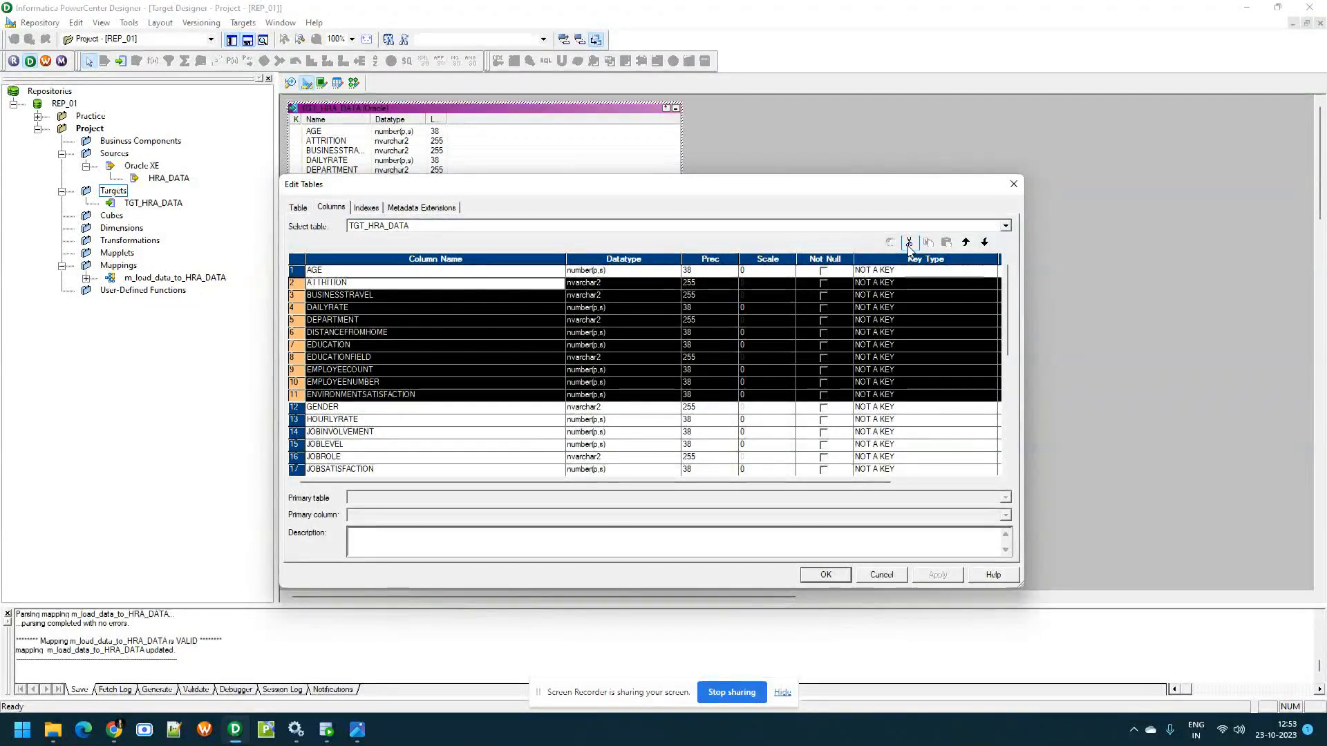
{"action": "left_click", "coordinate": [908, 242]}
Remove the target columns HOURLYRATE through YEARSWITHCURRMANAGER from TGT_HRA_DATA and accept the table changes
{"action": "left_click", "coordinate": [295, 295]}
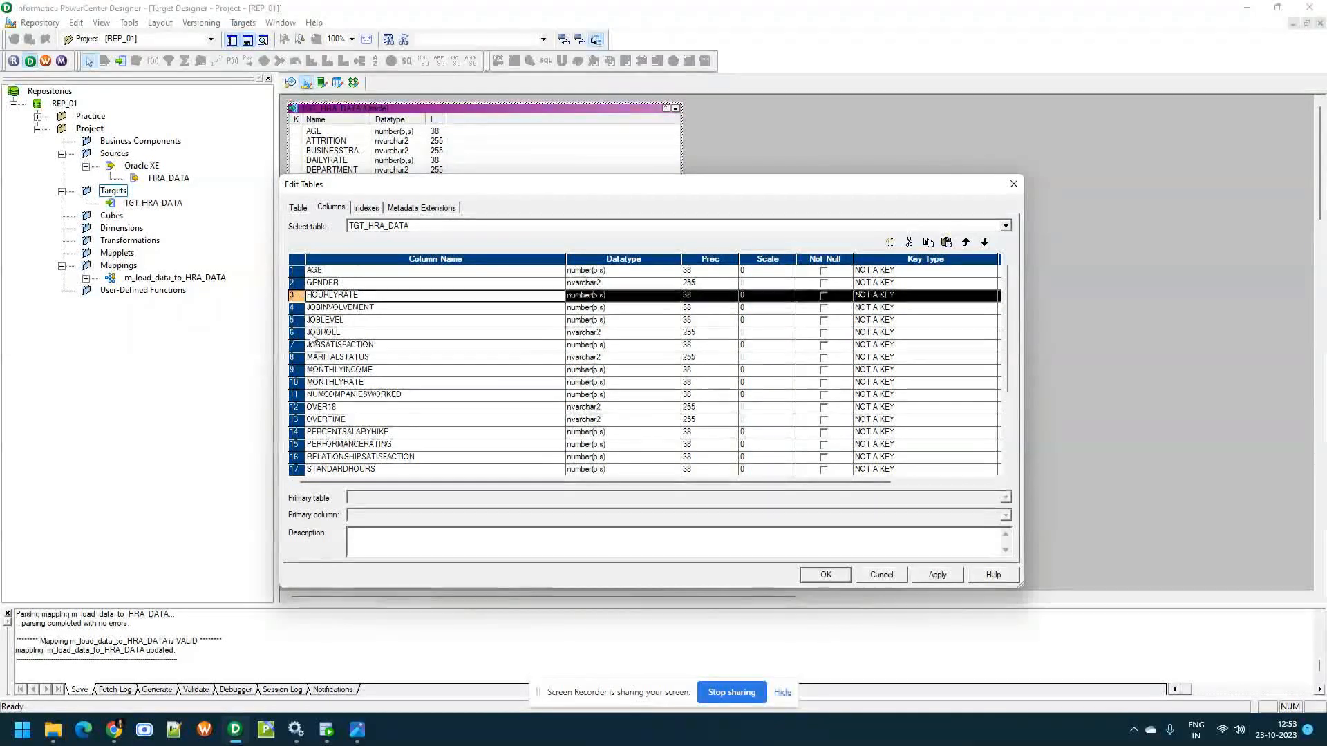
{"action": "scroll", "coordinate": [297, 360], "scroll_direction": "down", "scroll_amount": 3}
{"action": "left_click", "coordinate": [295, 456], "text": "shift"}
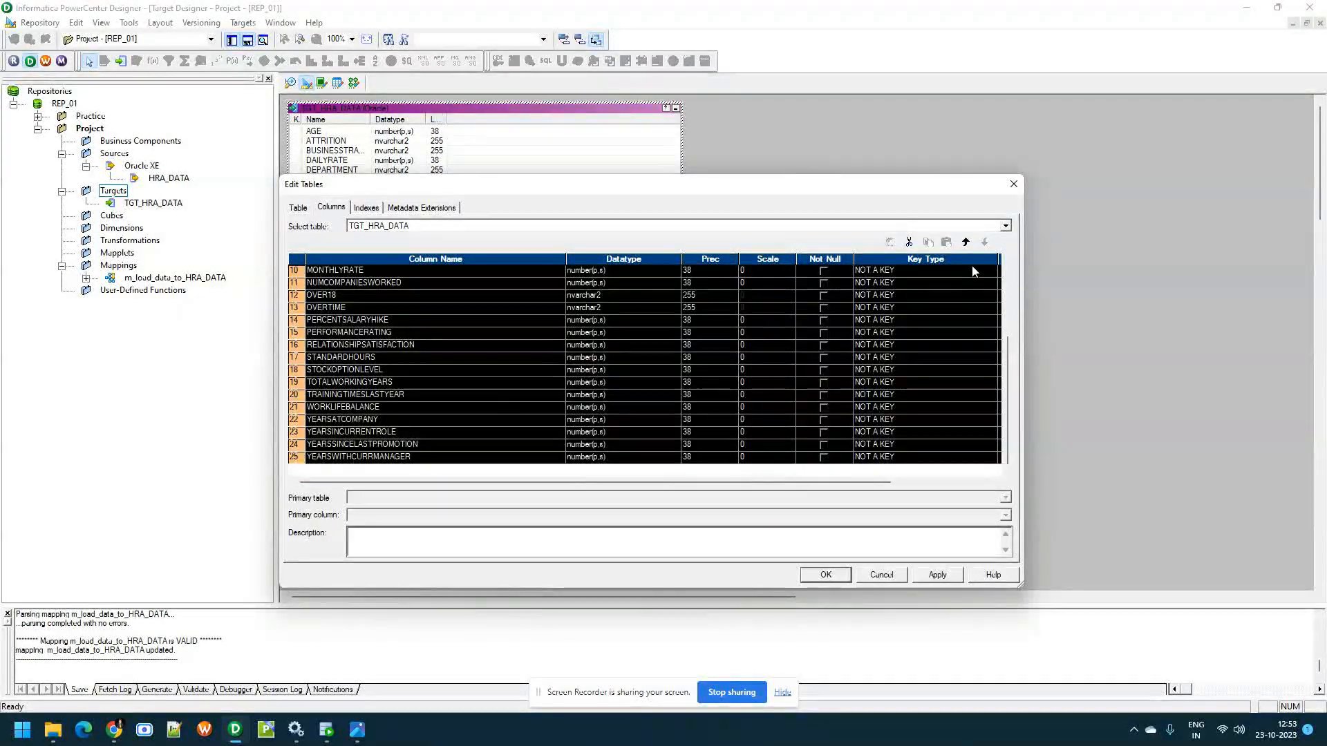
{"action": "left_click", "coordinate": [909, 241]}
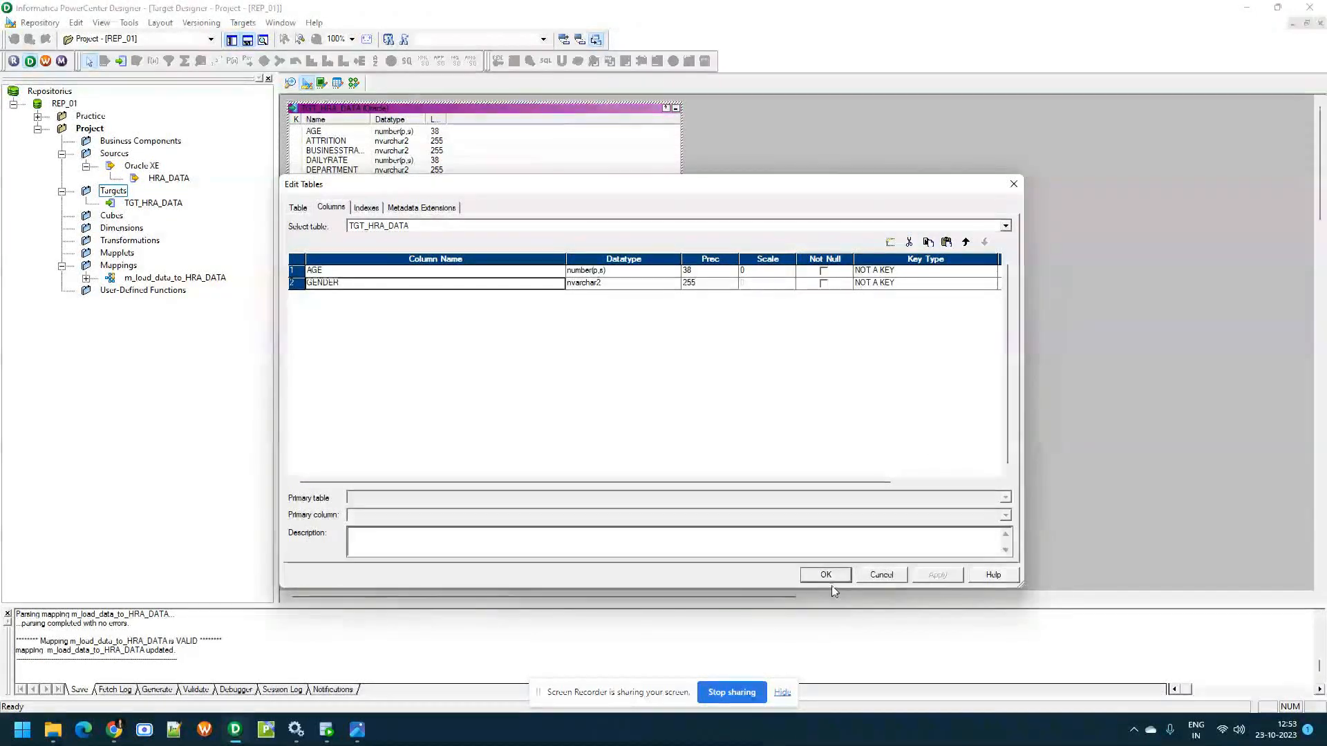
{"action": "left_click", "coordinate": [825, 574]}
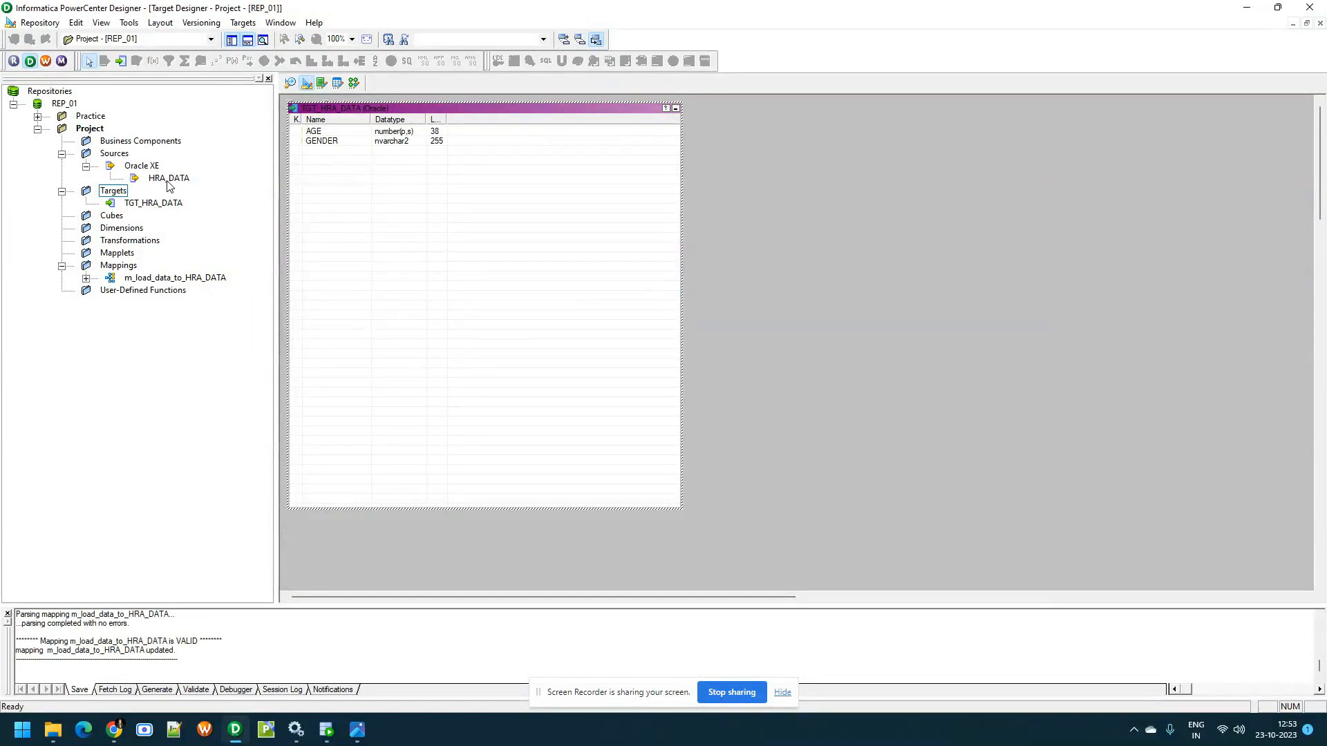
Open the m_load_data_to_HRA_DATA mapping with the updated target and save it
{"action": "right_click", "coordinate": [196, 280]}
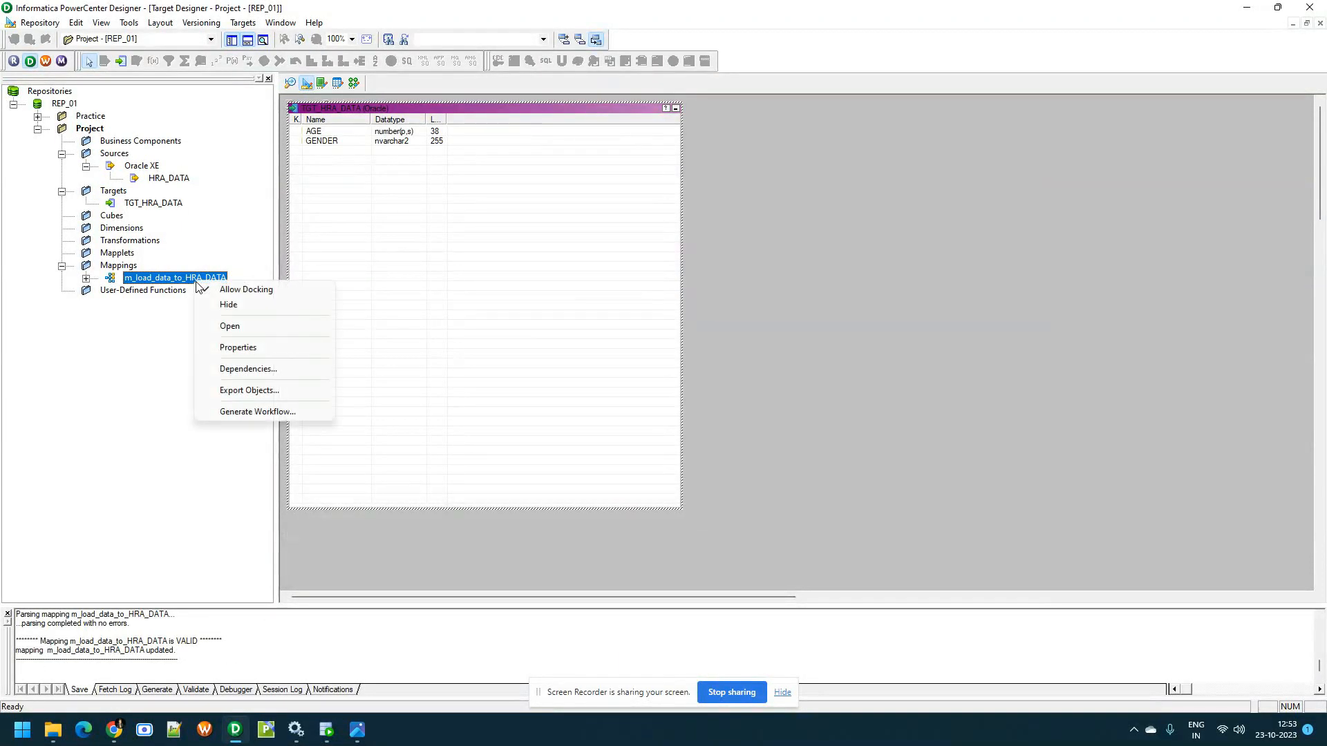
{"action": "left_click", "coordinate": [275, 326]}
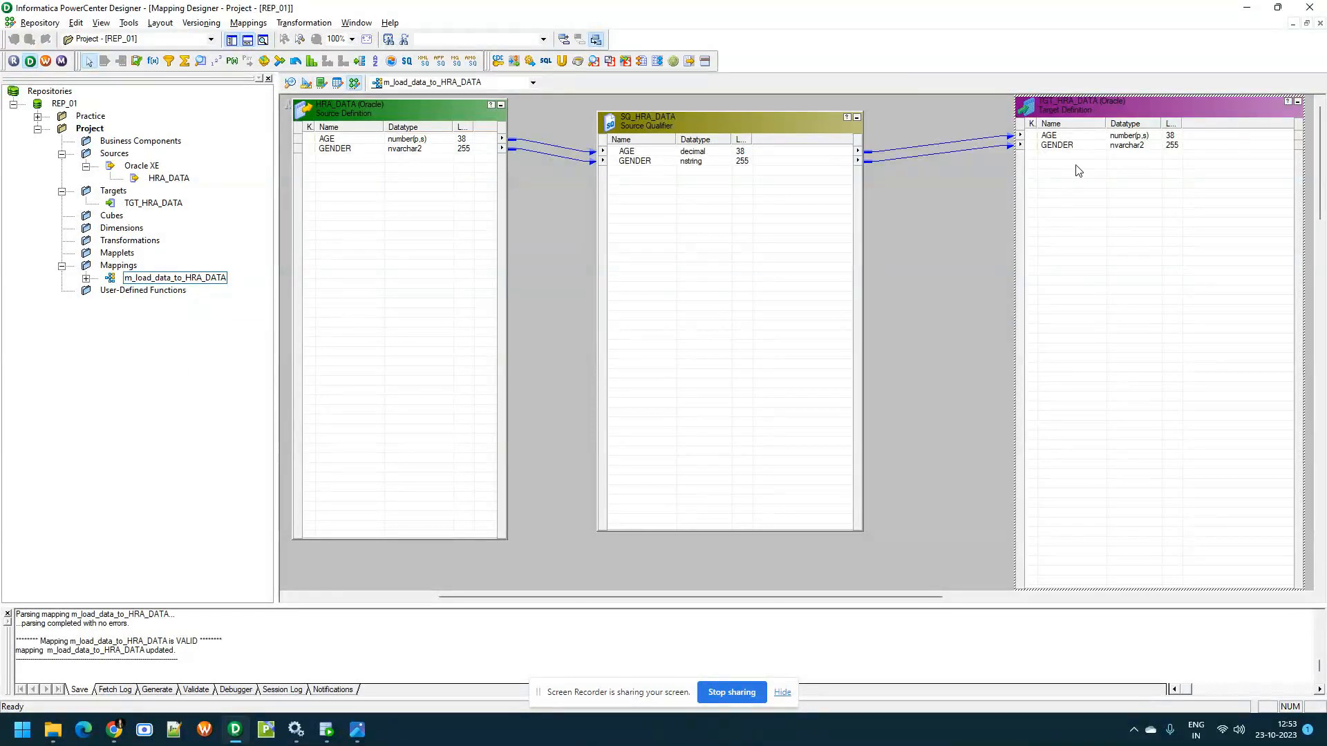
{"action": "left_click", "coordinate": [931, 245]}
{"action": "key", "text": "ctrl+s"}
{"action": "left_click", "coordinate": [769, 398]}
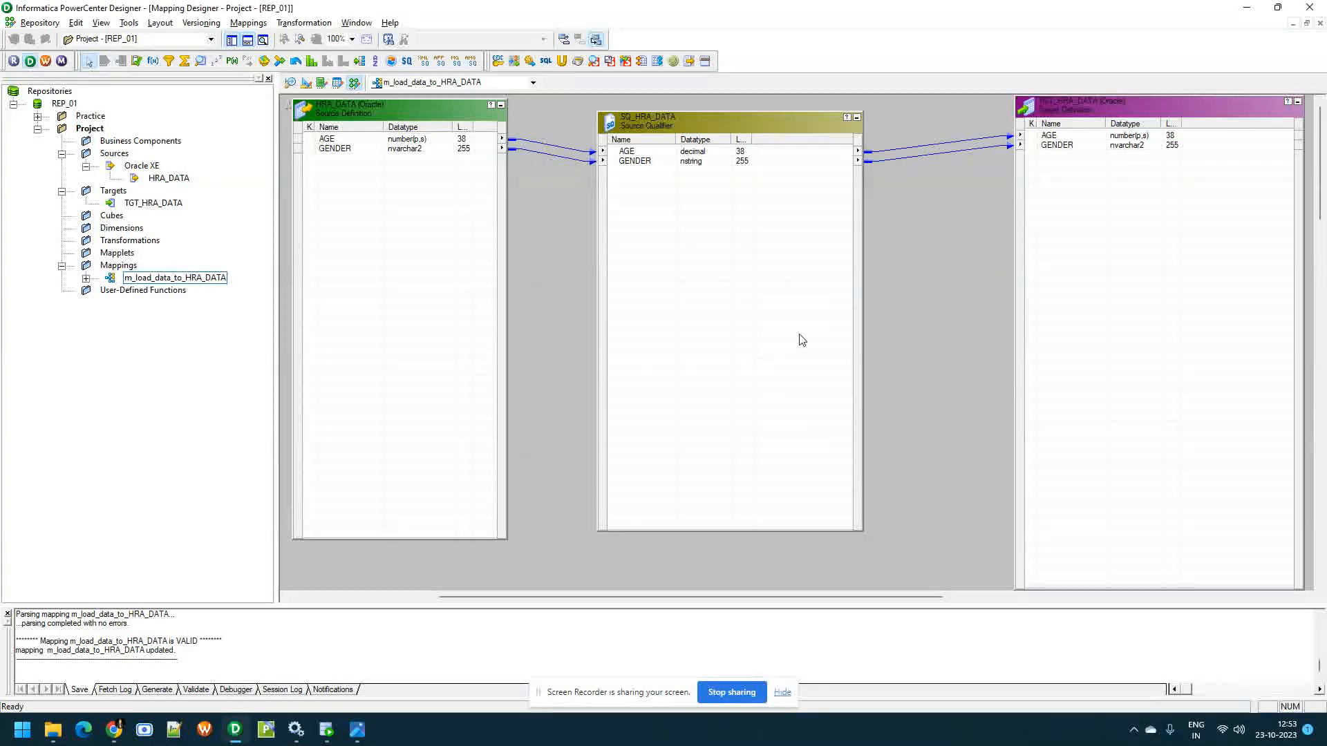
Switch to PowerCenter Workflow Manager and open the wf_load_data workflow of the Project folder
{"action": "left_click", "coordinate": [46, 61]}
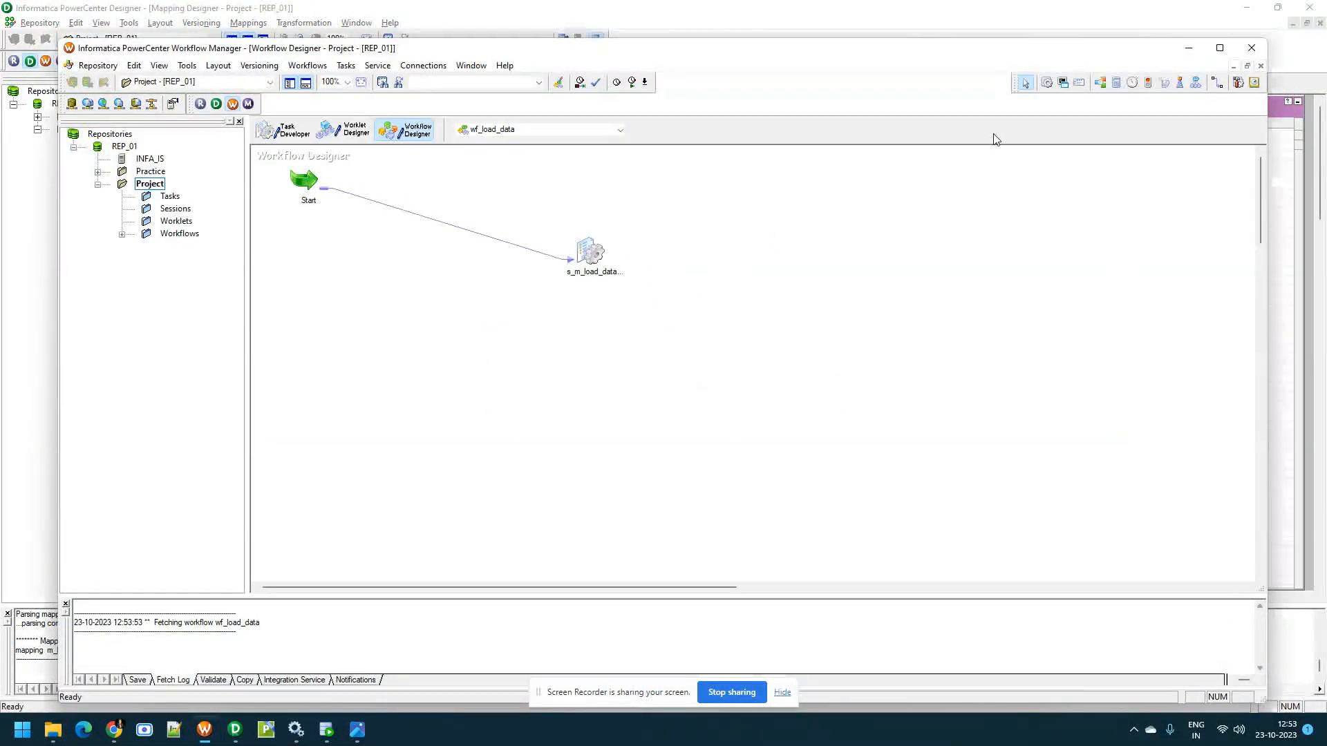
{"action": "left_click", "coordinate": [1219, 47]}
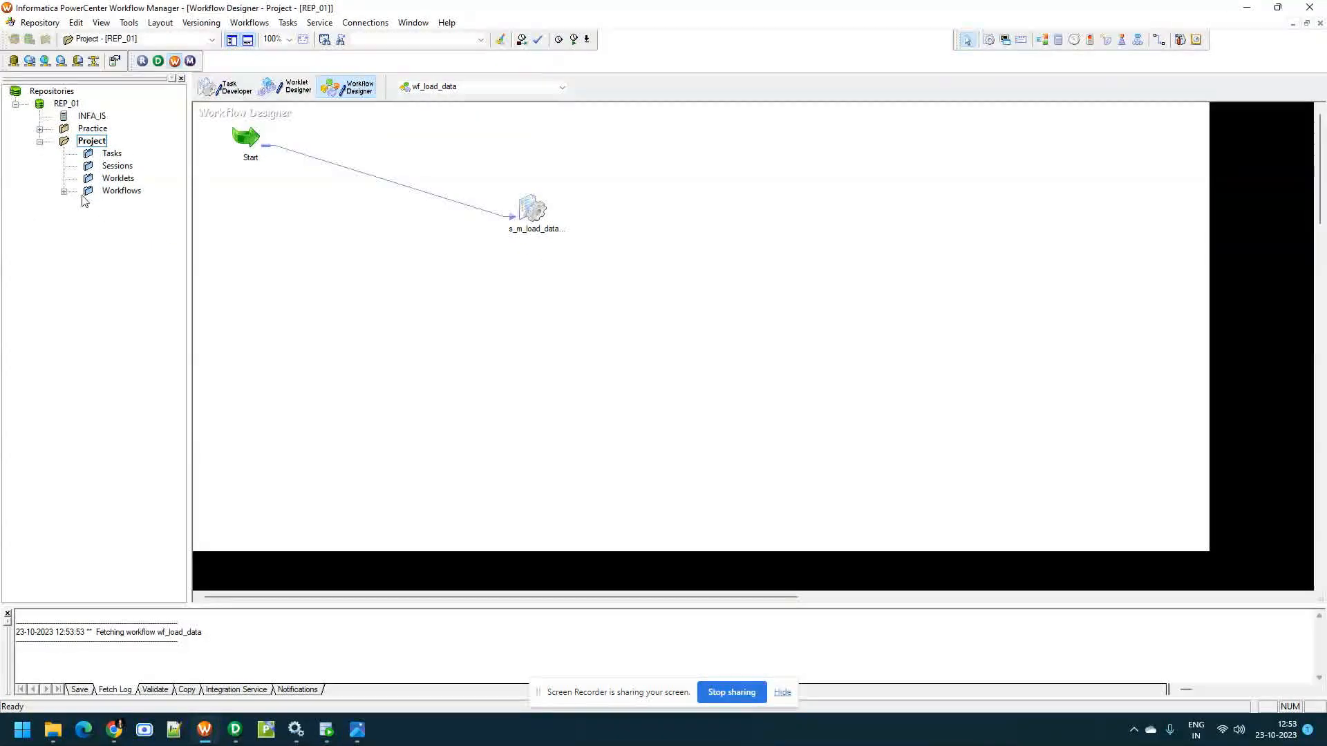
{"action": "left_click", "coordinate": [63, 193]}
{"action": "right_click", "coordinate": [153, 205]}
{"action": "left_click", "coordinate": [224, 250]}
Check the general properties and config object settings of the s_m_load_data_to_HRA_DATA session, accept them and save the workflow
{"action": "double_click", "coordinate": [532, 210]}
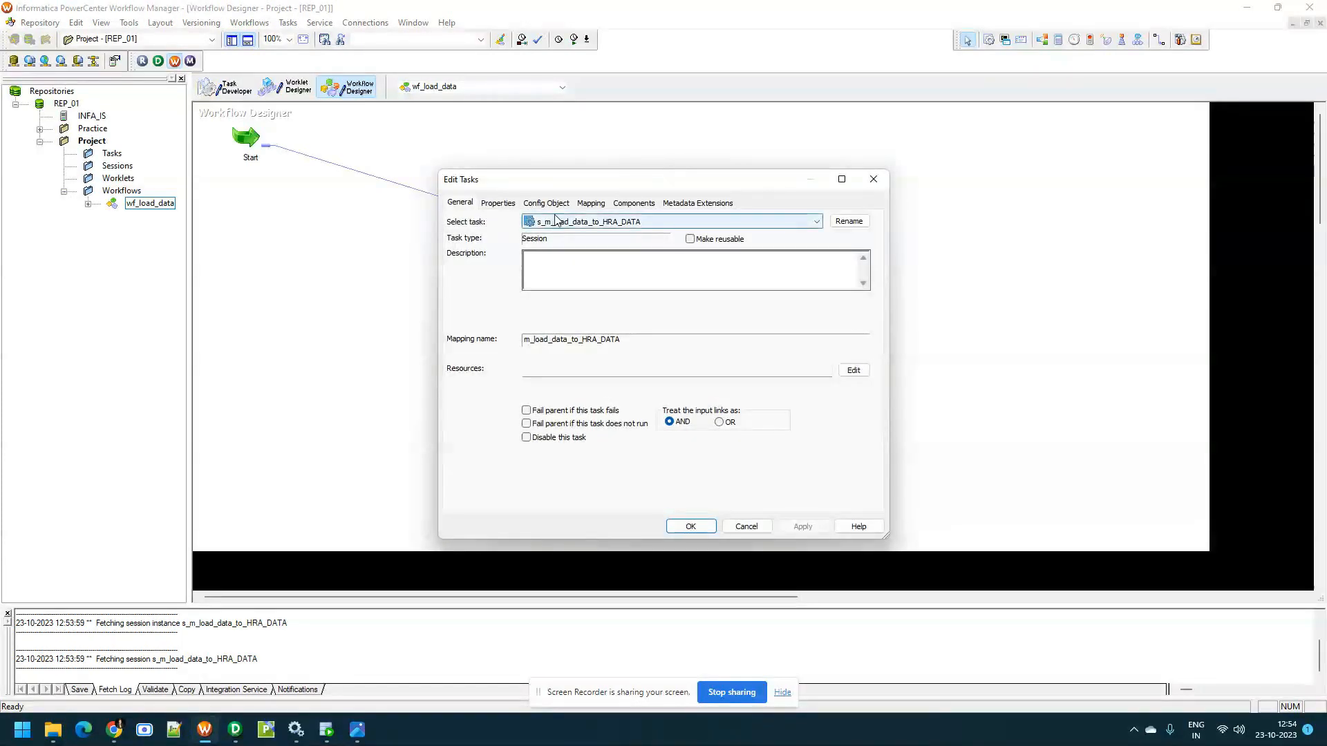
{"action": "left_click", "coordinate": [507, 205]}
{"action": "left_click", "coordinate": [537, 205]}
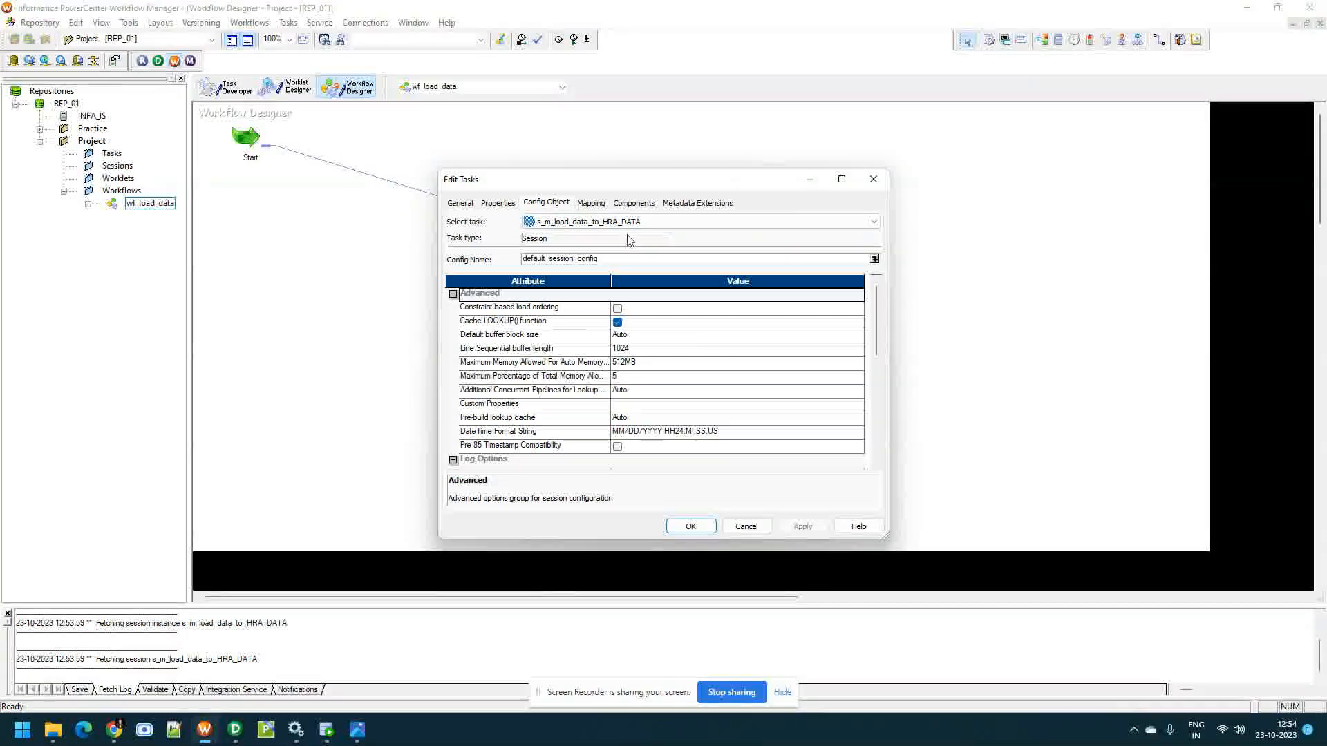
{"action": "left_click", "coordinate": [687, 526]}
{"action": "key", "text": "ctrl+s"}
{"action": "left_click", "coordinate": [766, 399]}
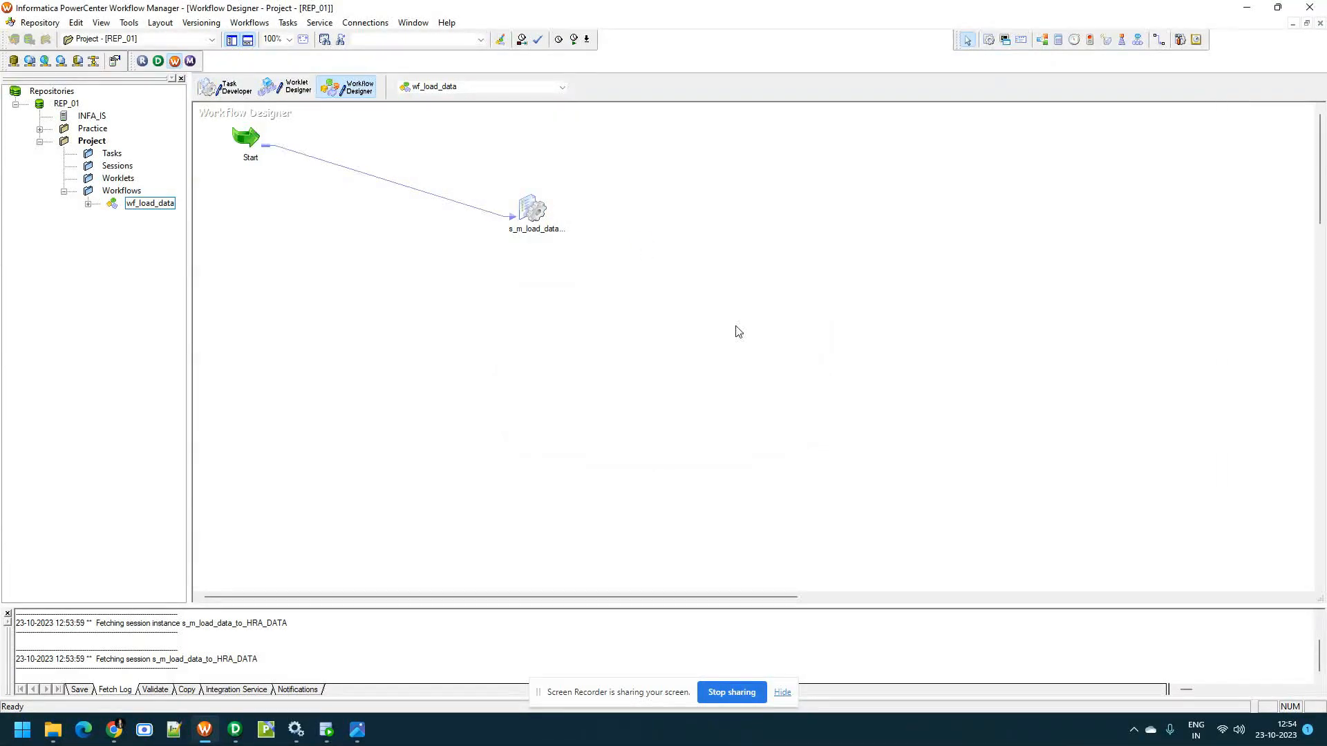
Try to refresh the mapping of the s_m_load_data_to_HRA_DATA session
{"action": "right_click", "coordinate": [532, 208]}
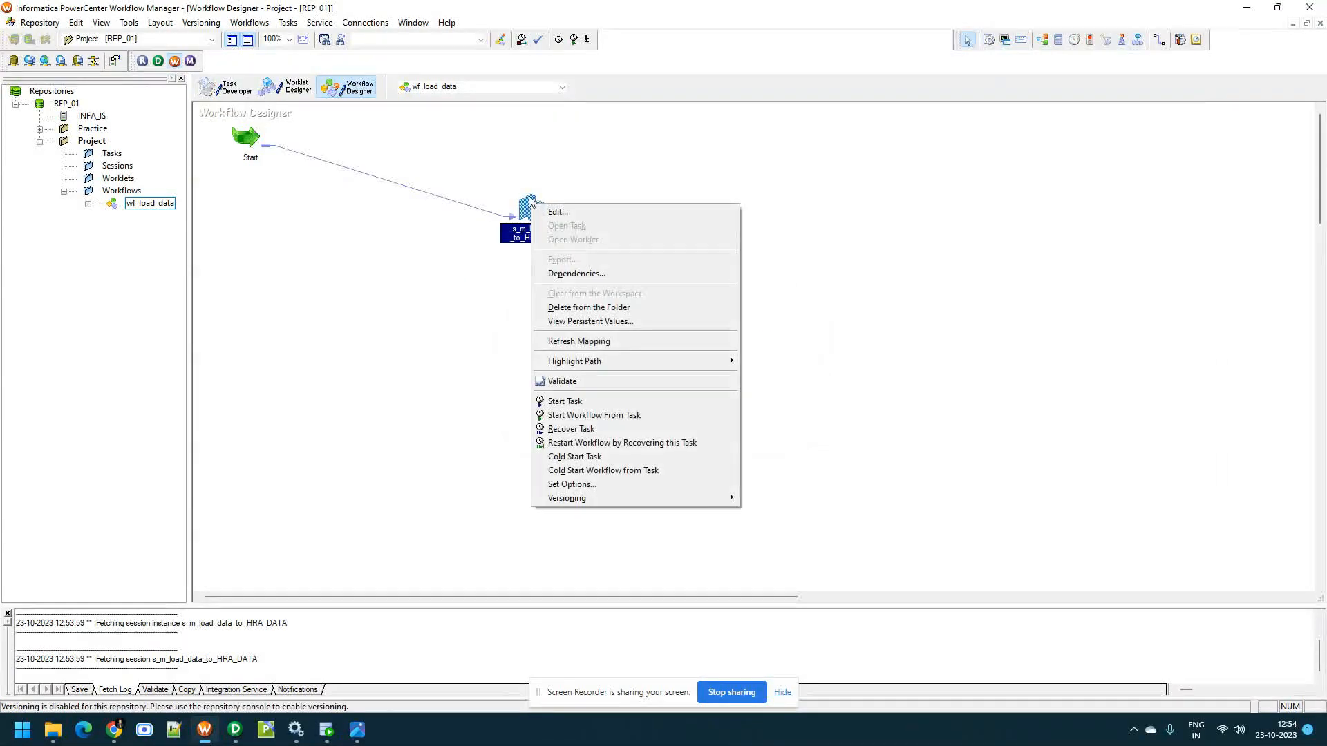
{"action": "left_click", "coordinate": [525, 184]}
{"action": "right_click", "coordinate": [522, 217]}
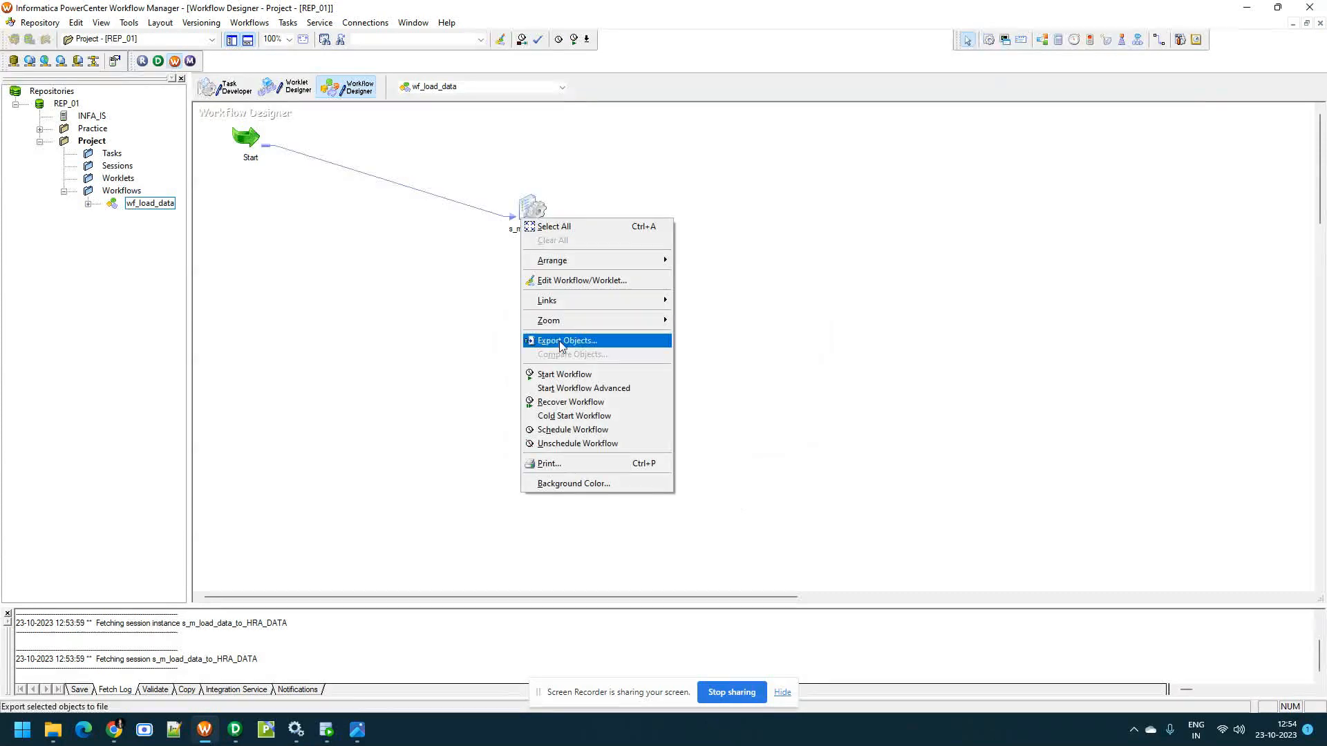
{"action": "left_click", "coordinate": [603, 175]}
{"action": "right_click", "coordinate": [518, 209]}
{"action": "right_click", "coordinate": [529, 203]}
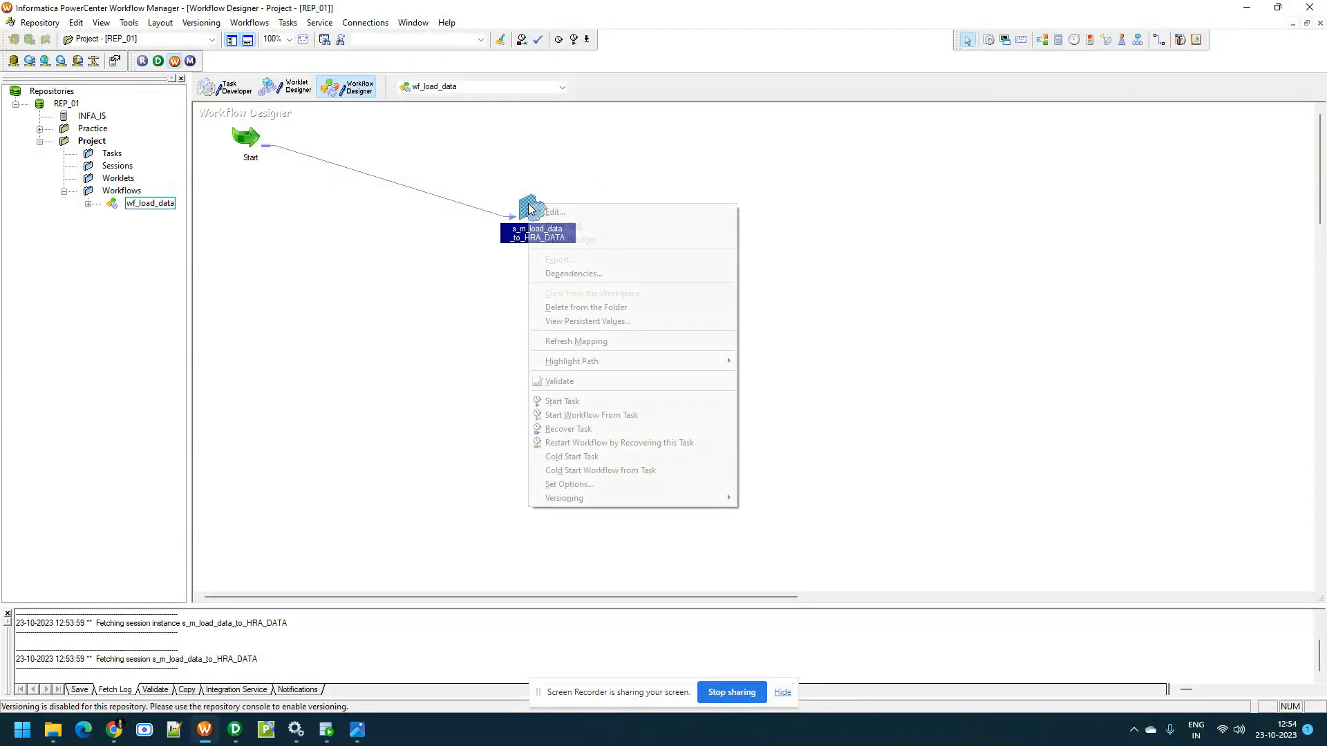
{"action": "left_click", "coordinate": [596, 342]}
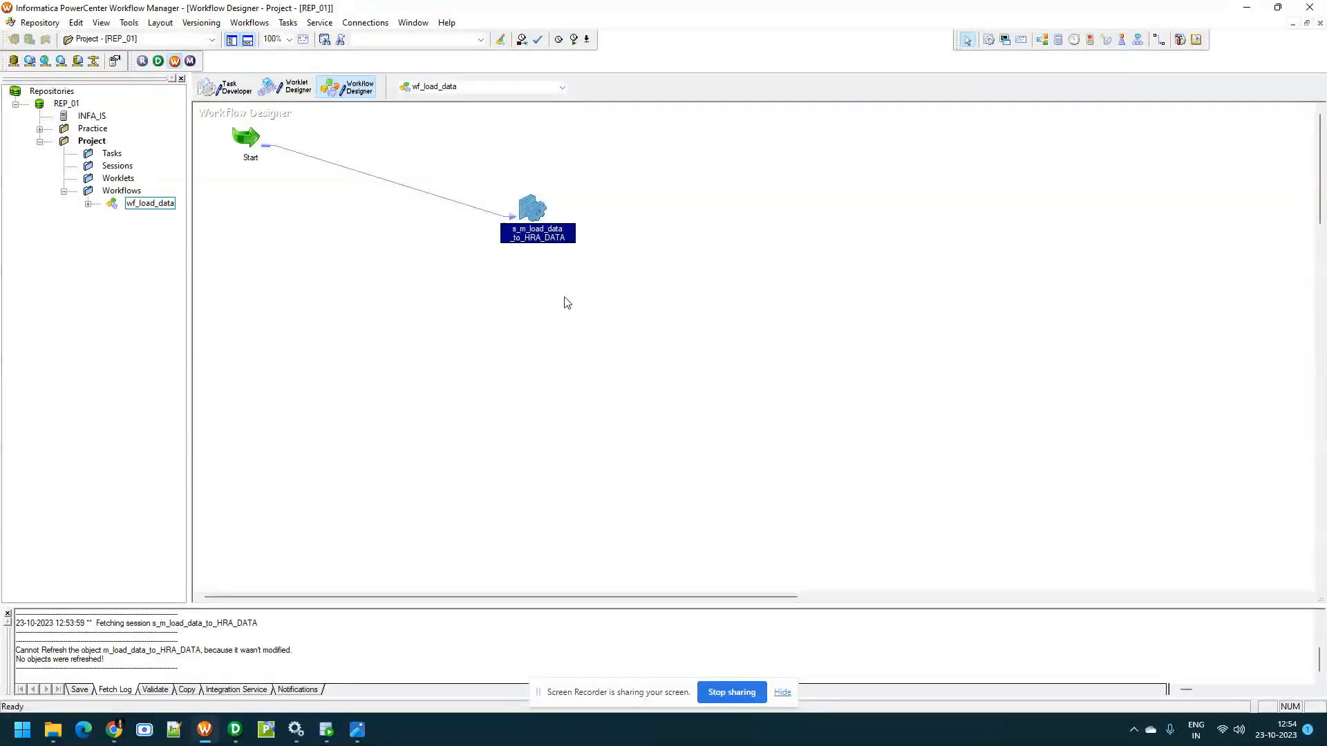
Review the reader, connection and property settings of SQ_HRA_DATA in the s_m_load_data_to_HRA_DATA session's mapping
{"action": "key", "text": "alt+Tab"}
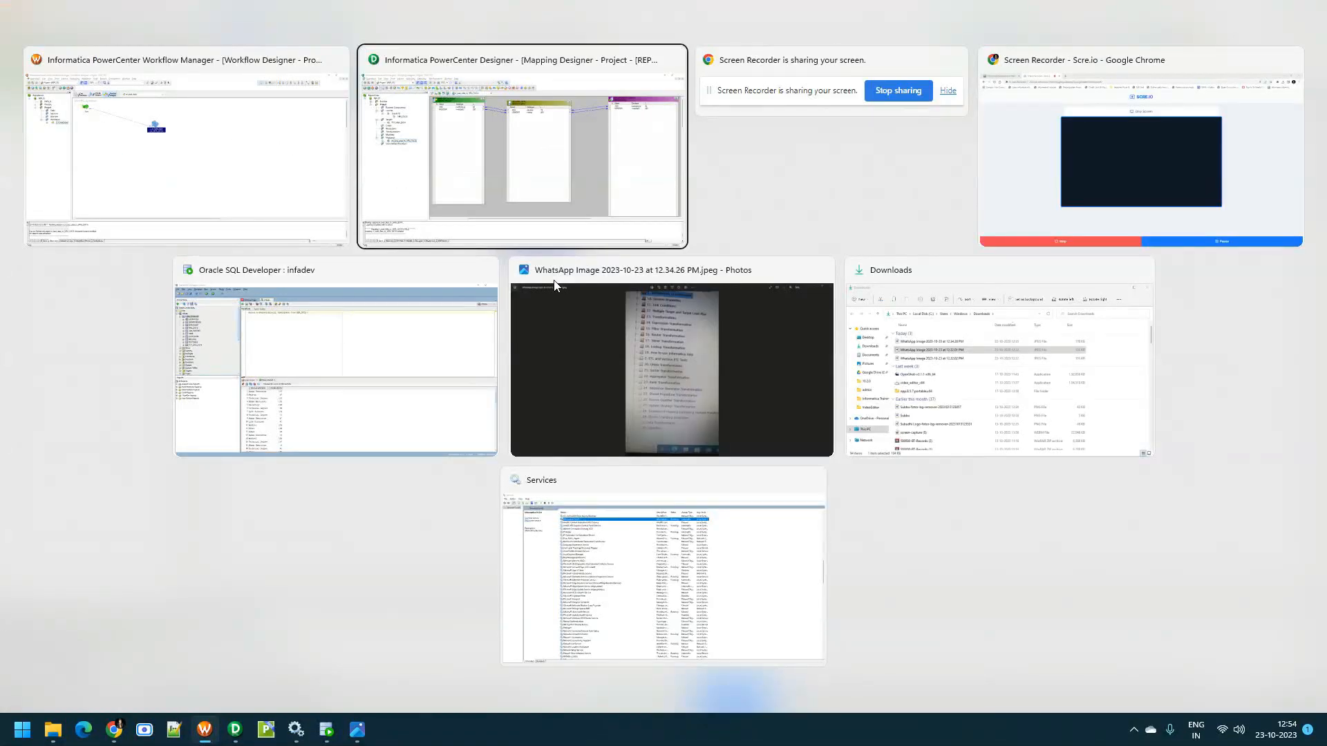
{"action": "key", "text": "Escape"}
{"action": "double_click", "coordinate": [532, 202]}
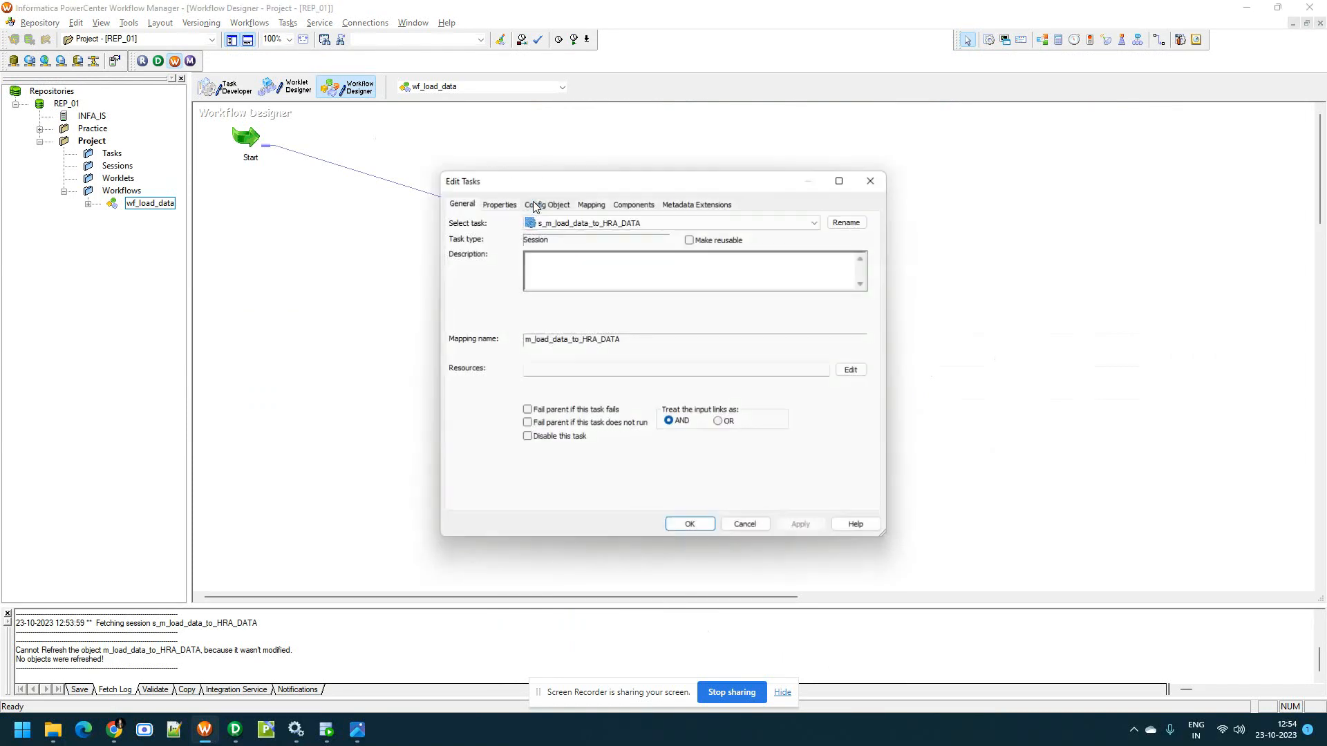
{"action": "left_click", "coordinate": [582, 202]}
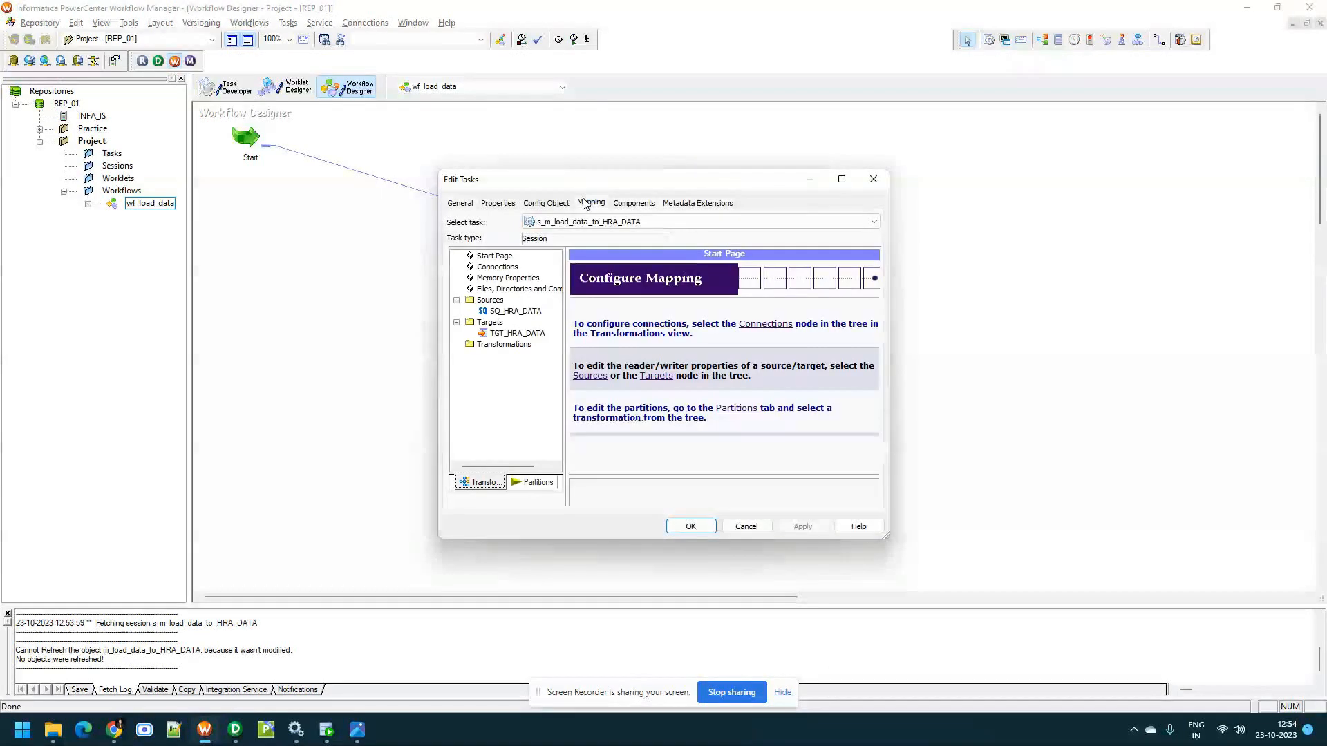
{"action": "left_click", "coordinate": [534, 311]}
{"action": "scroll", "coordinate": [722, 425], "scroll_direction": "down", "scroll_amount": 1}
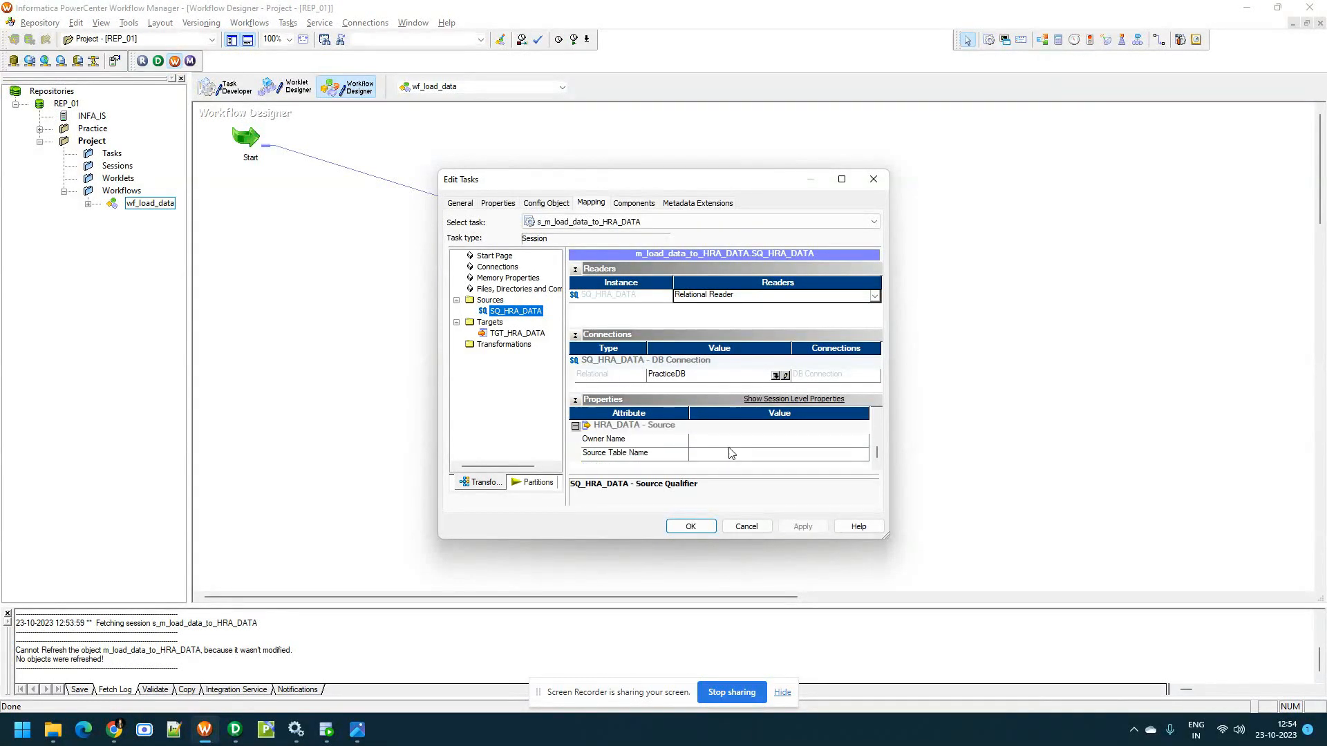
{"action": "left_click", "coordinate": [691, 526]}
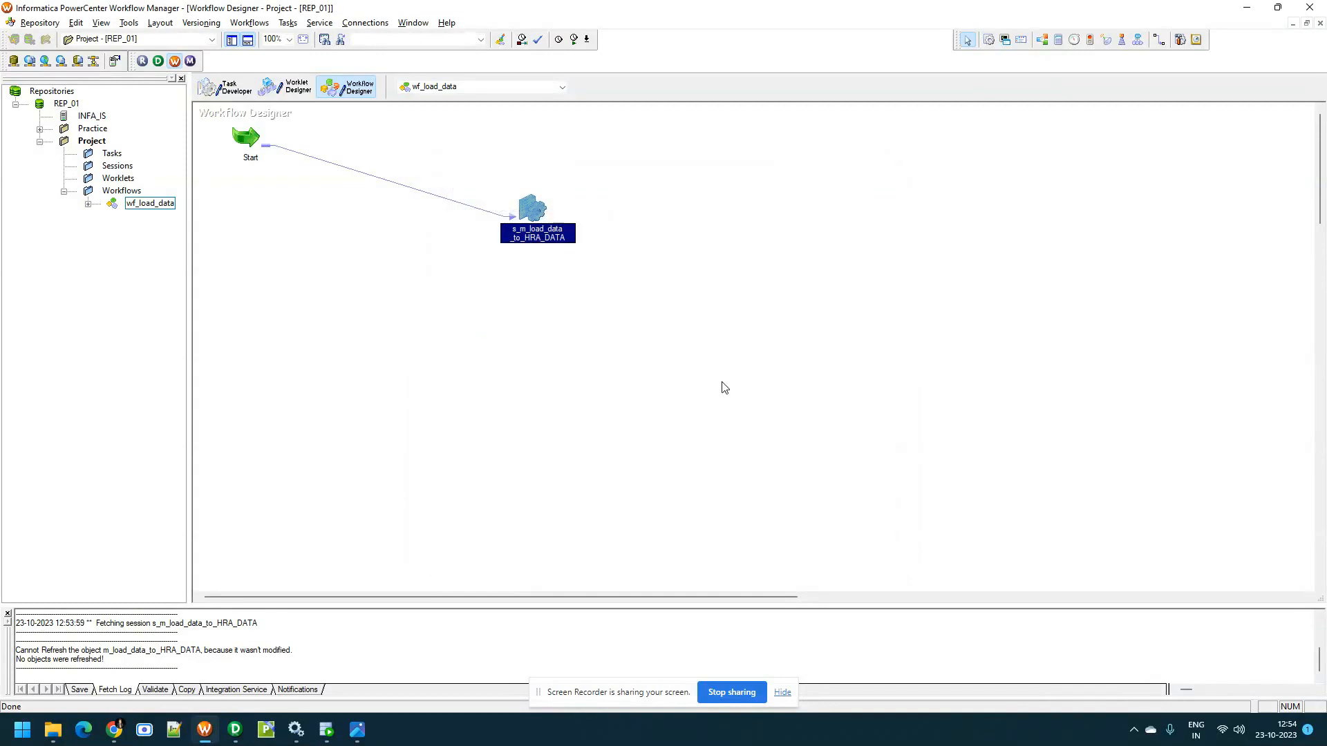
Save the wf_load_data workflow and start it
{"action": "key", "text": "ctrl+s"}
{"action": "left_click", "coordinate": [766, 398]}
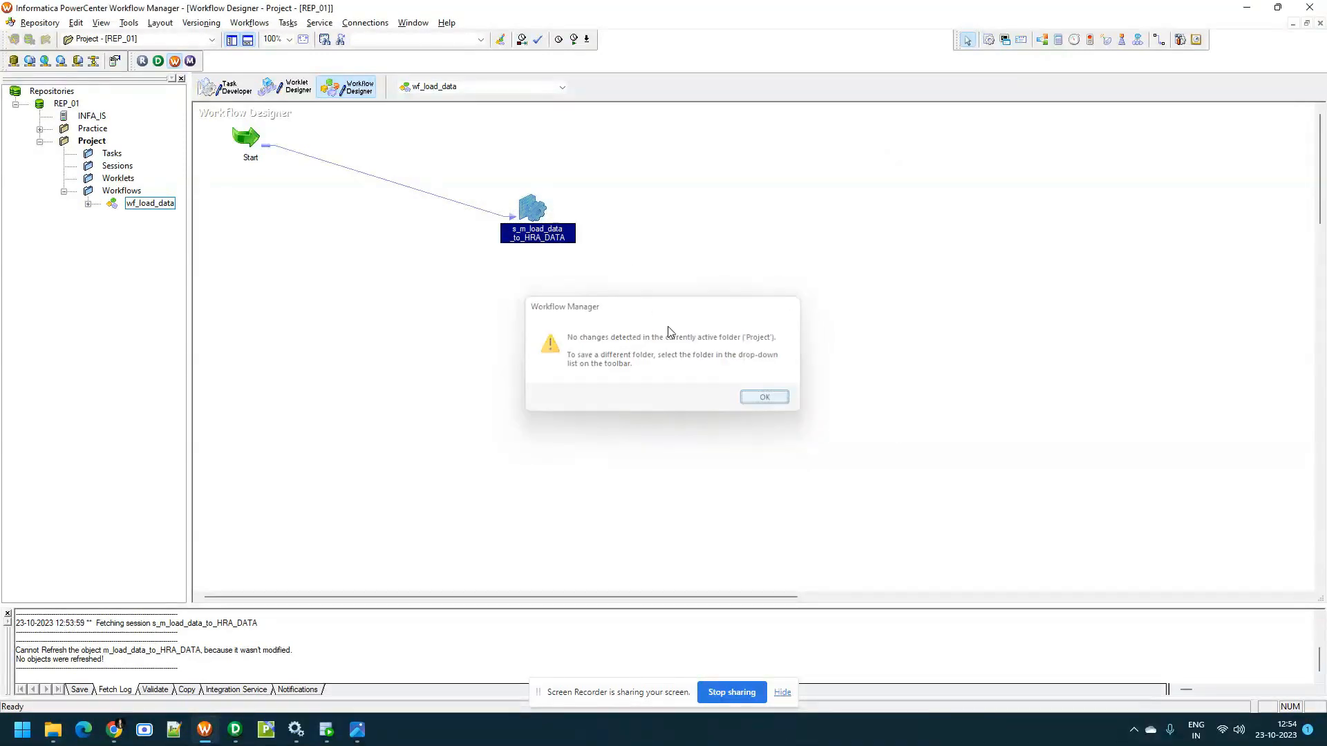
{"action": "right_click", "coordinate": [366, 237]}
{"action": "left_click", "coordinate": [415, 391]}
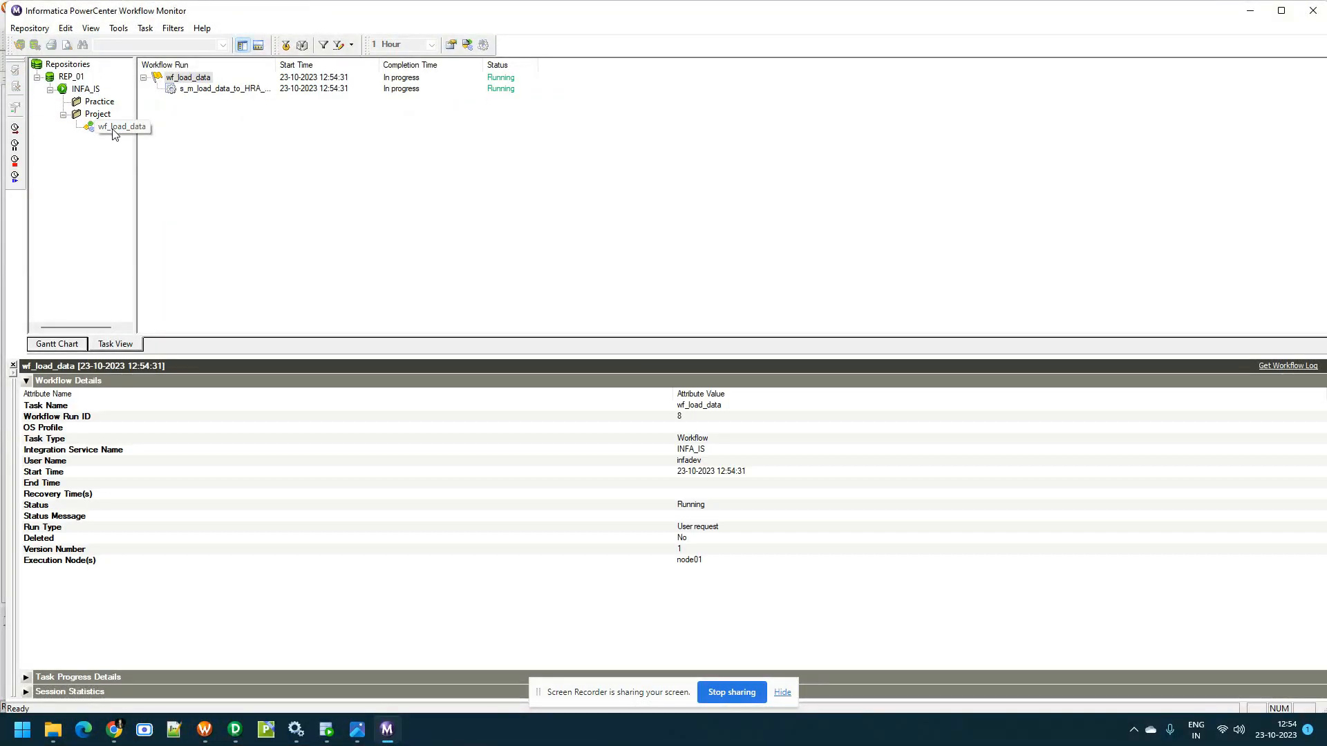
Inspect the run details and source/target statistics of the s_m_load_data_to_HRA_DATA session in Workflow Monitor
{"action": "left_click", "coordinate": [110, 129]}
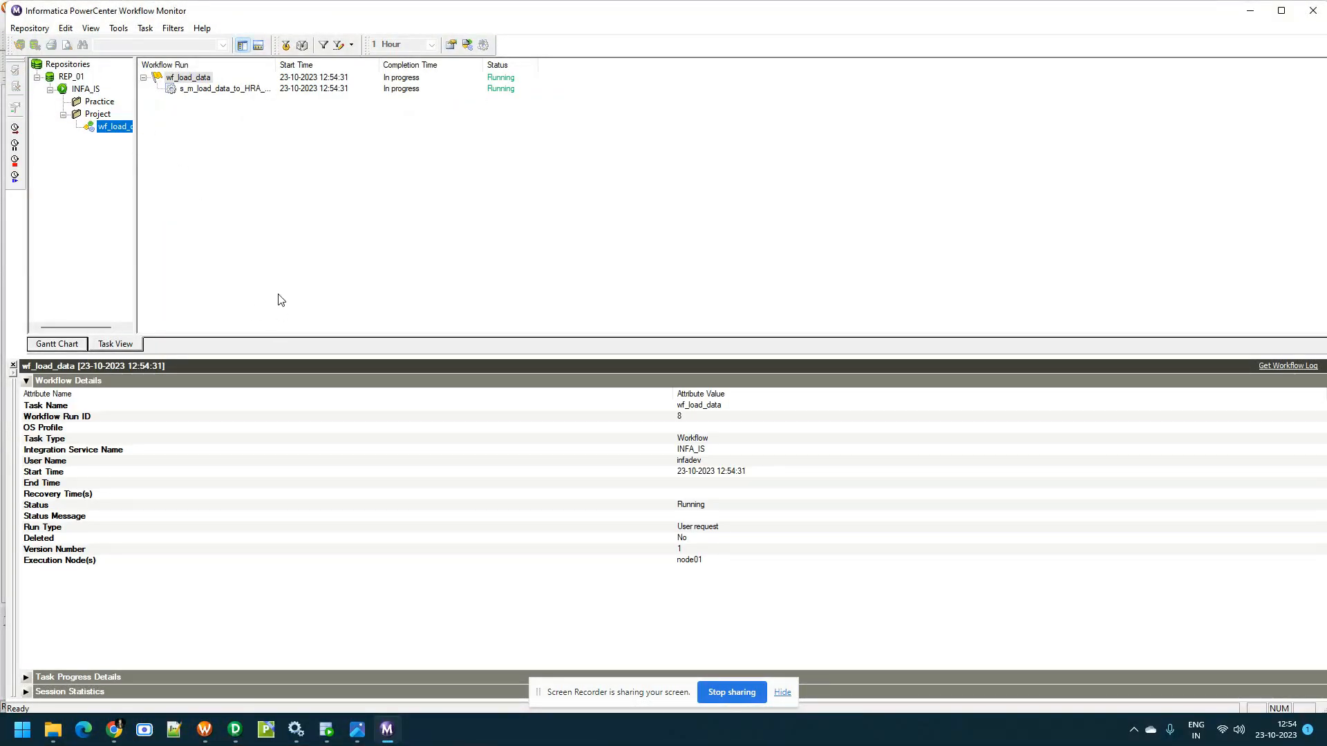
{"action": "left_click", "coordinate": [243, 90]}
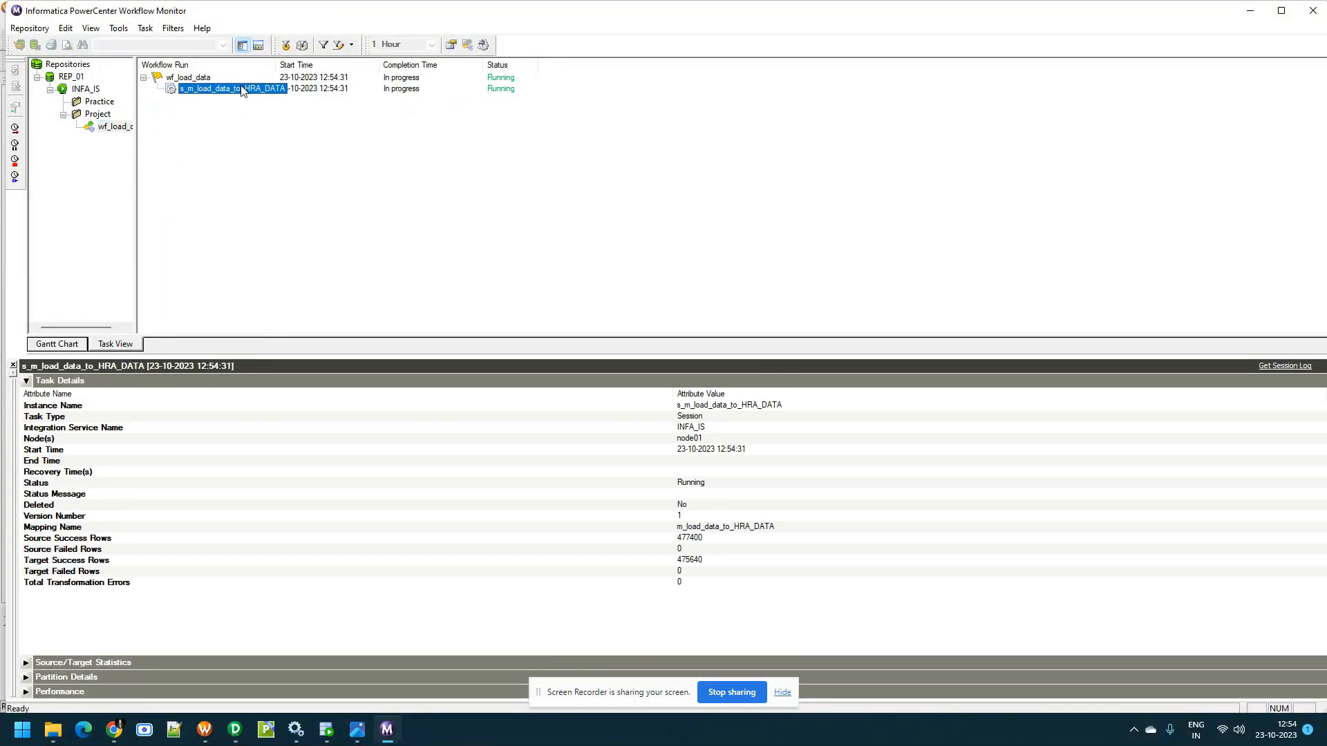
{"action": "left_click", "coordinate": [32, 661]}
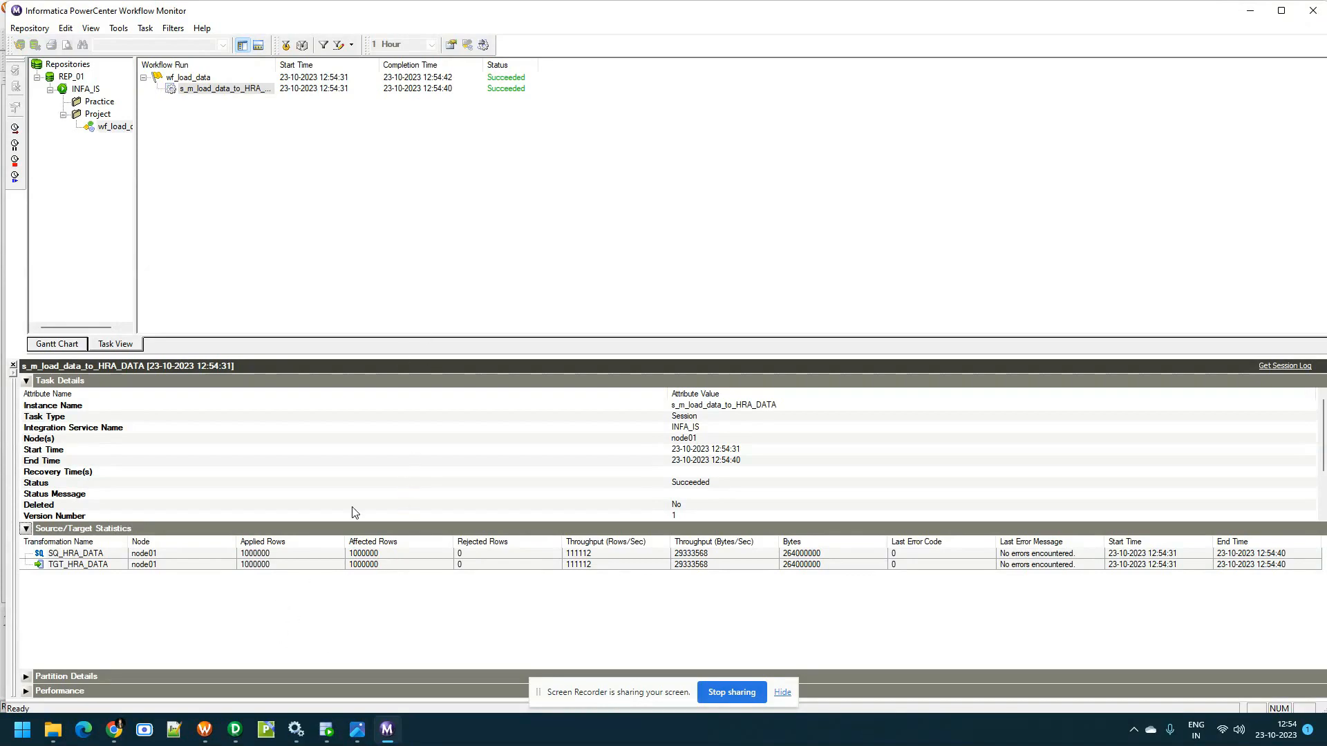
Switch to Oracle SQL Developer, view the rows of the TGT_HRA_DATA table and open the AGE column's filter list
{"action": "left_click", "coordinate": [326, 730]}
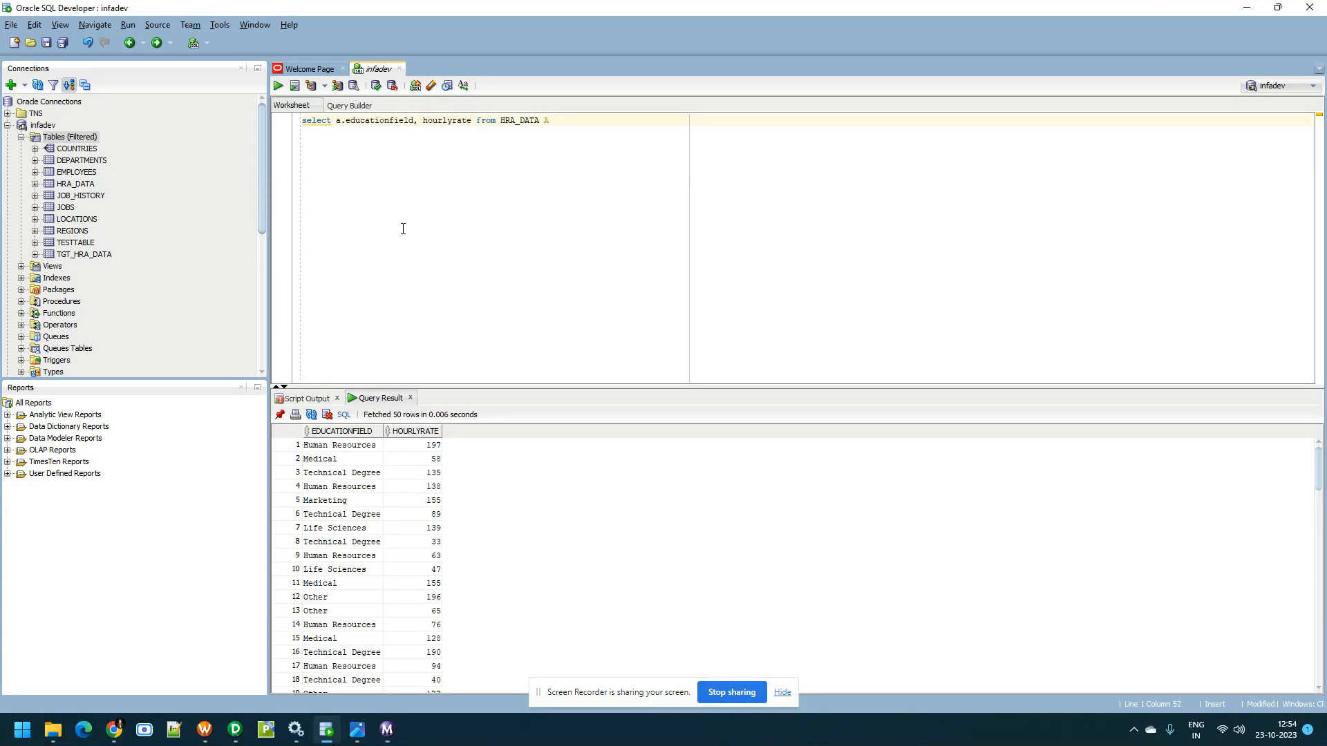
{"action": "right_click", "coordinate": [77, 256]}
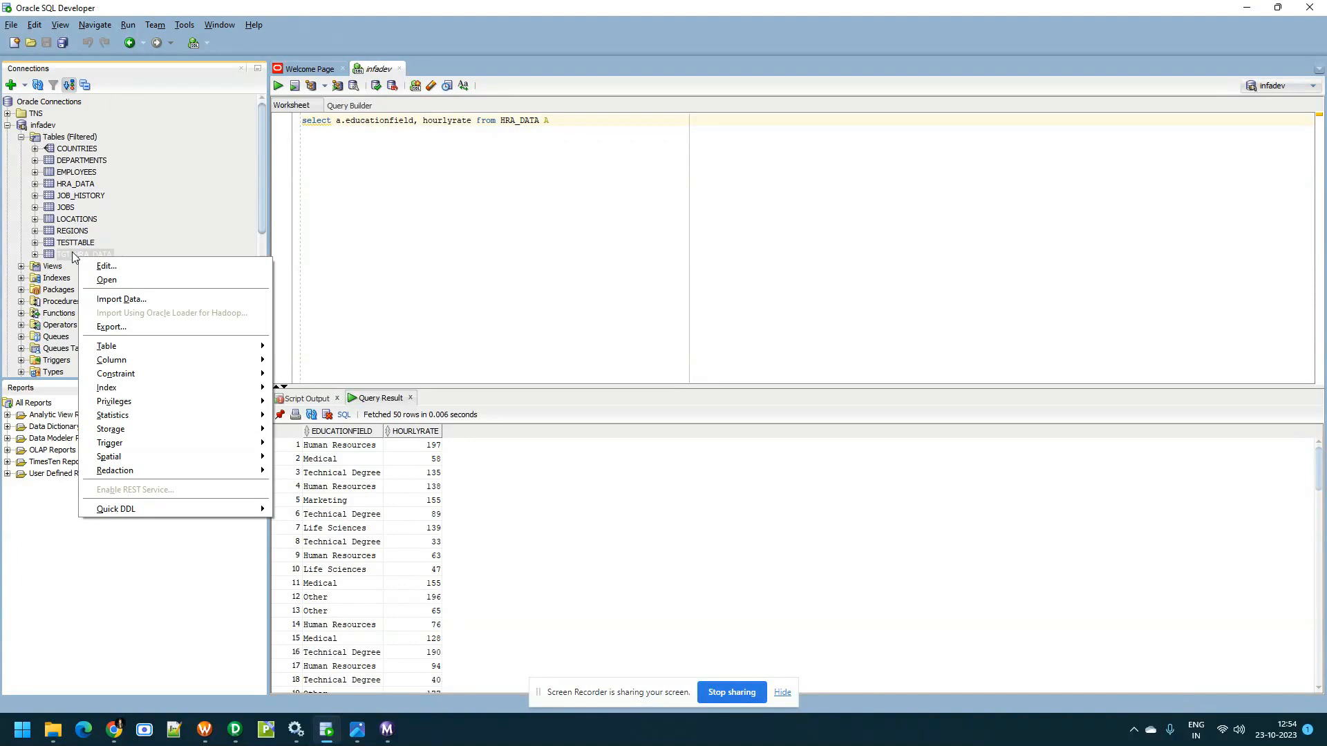
{"action": "double_click", "coordinate": [74, 256]}
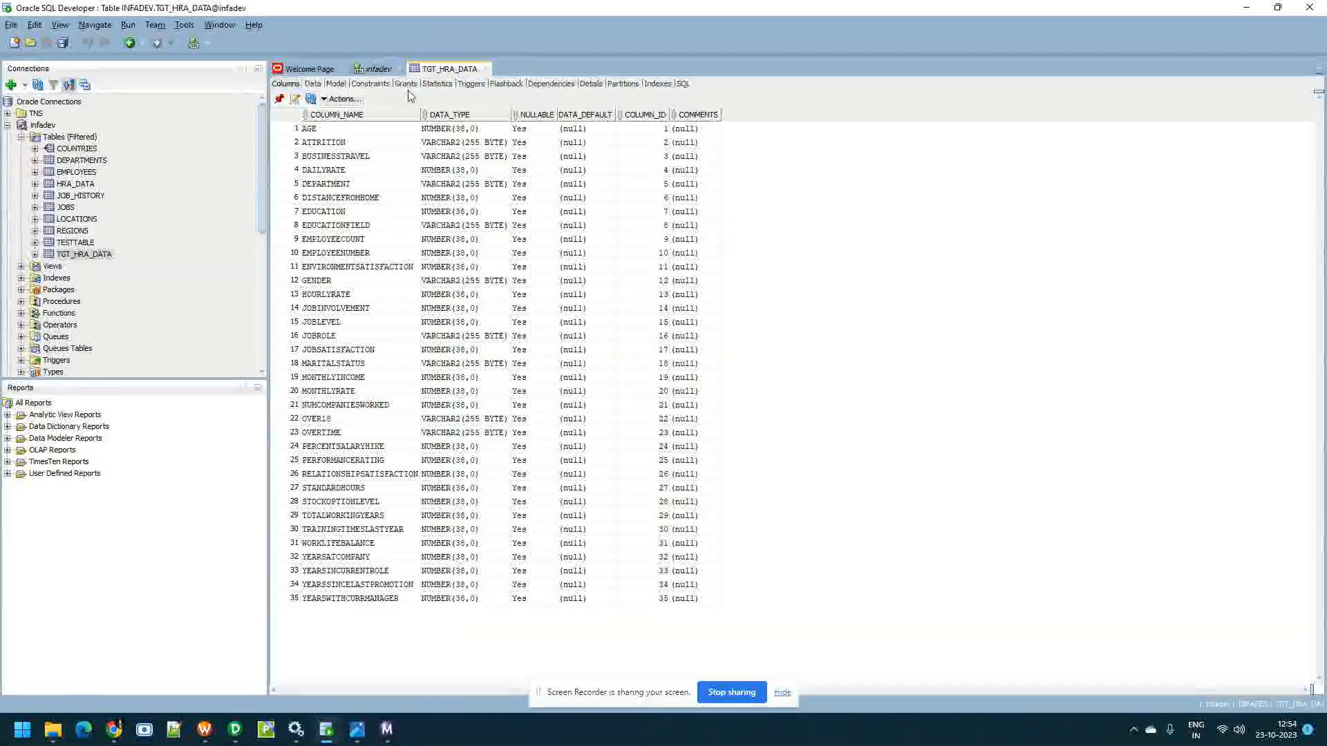
{"action": "left_click", "coordinate": [322, 83]}
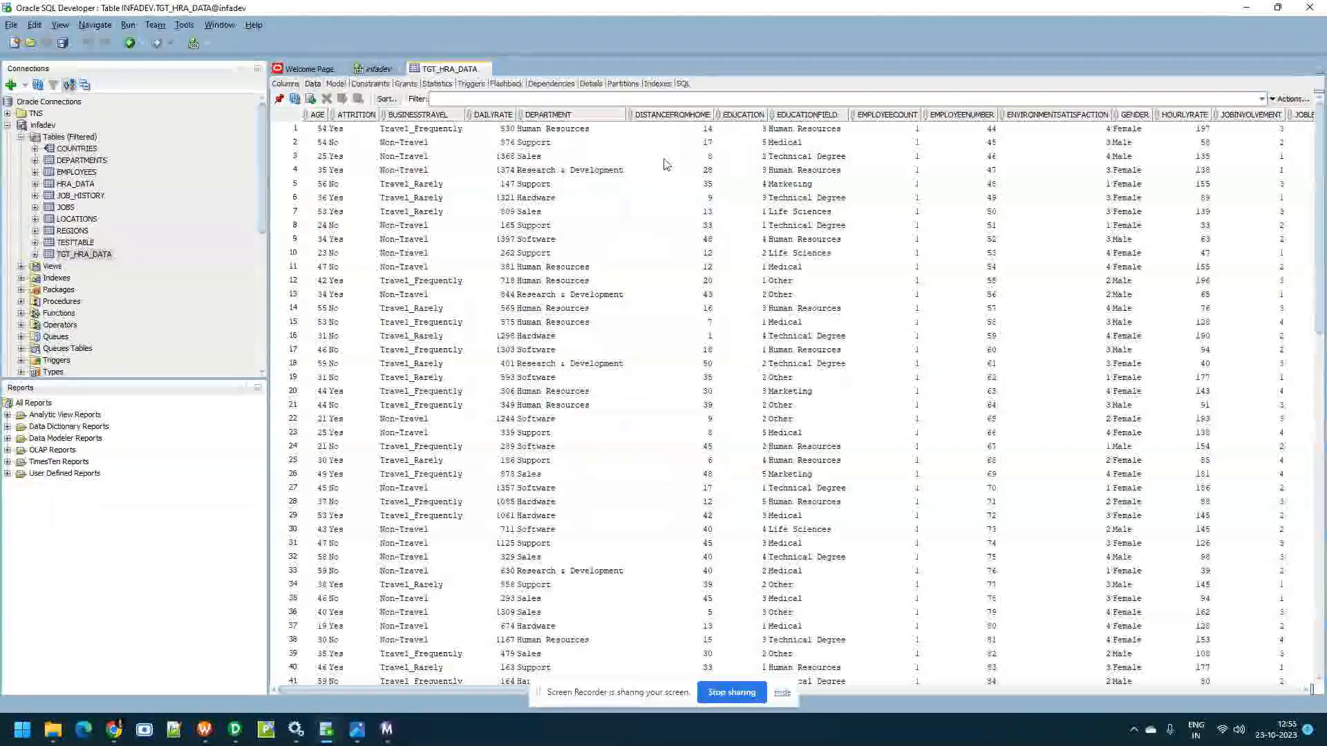
{"action": "left_click", "coordinate": [320, 115]}
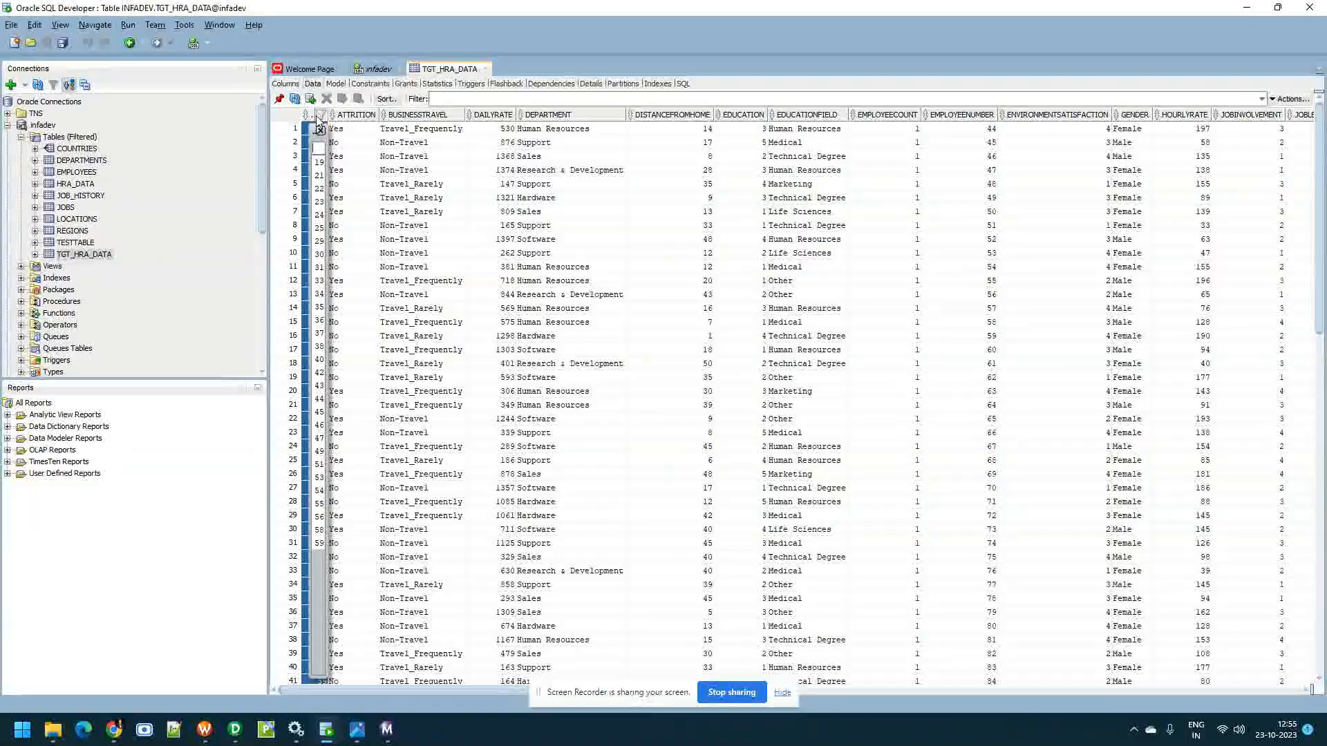
{"action": "left_click", "coordinate": [320, 130]}
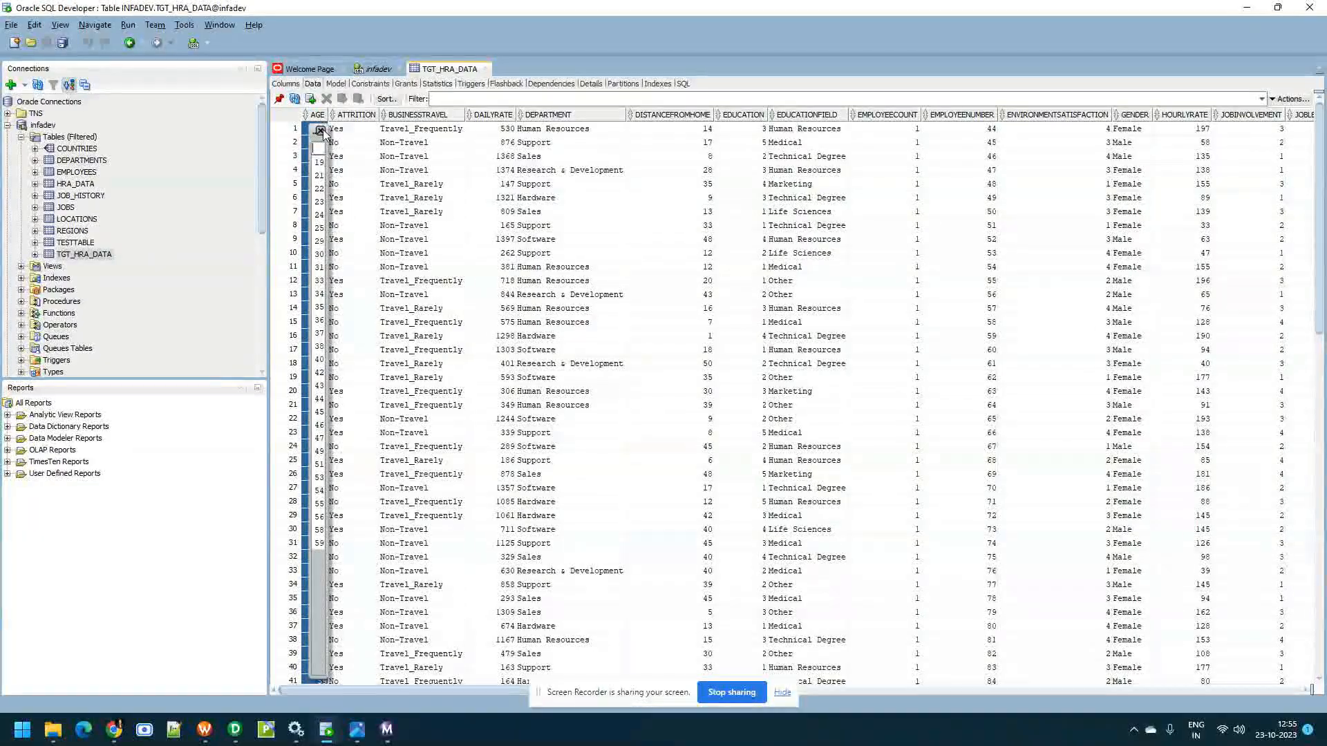
{"action": "left_click", "coordinate": [371, 120]}
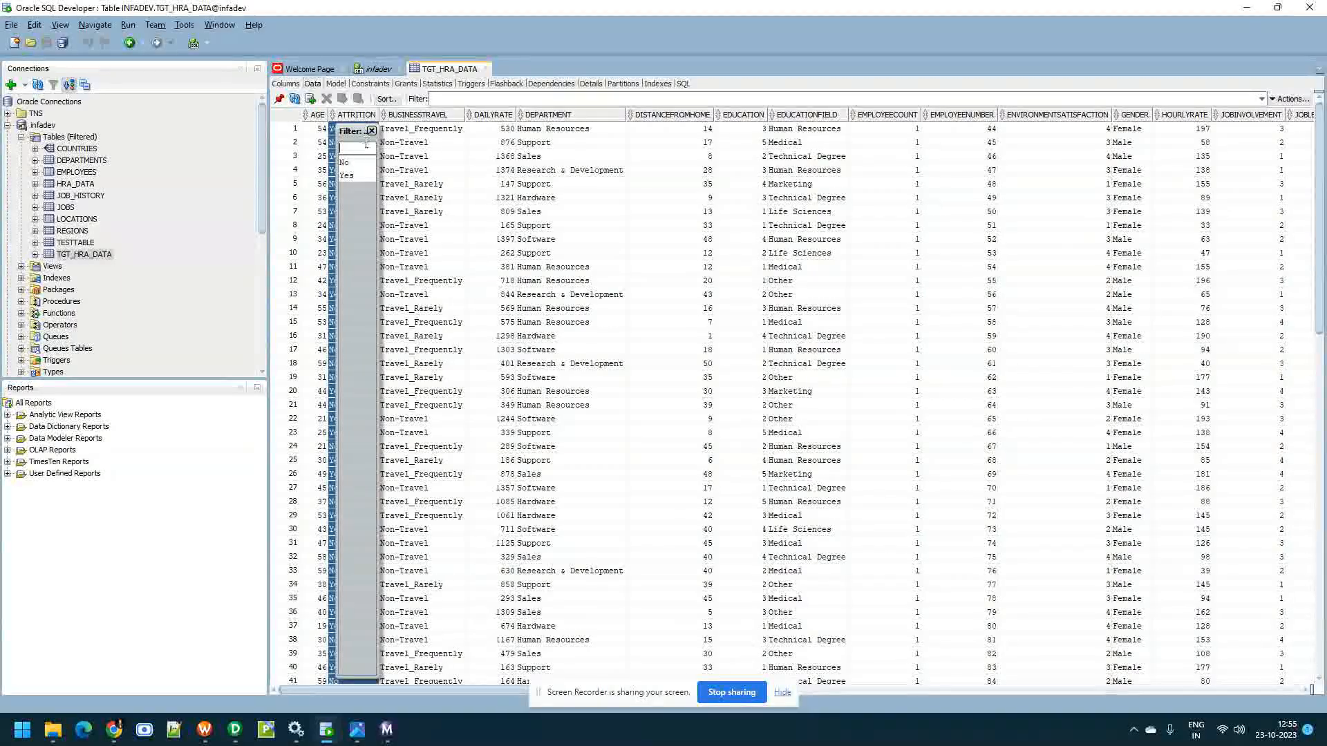
In the infadev worksheet, replace HRA_DATA and its alias in the select query with tgt_hra_data and run the query
{"action": "left_click", "coordinate": [379, 69]}
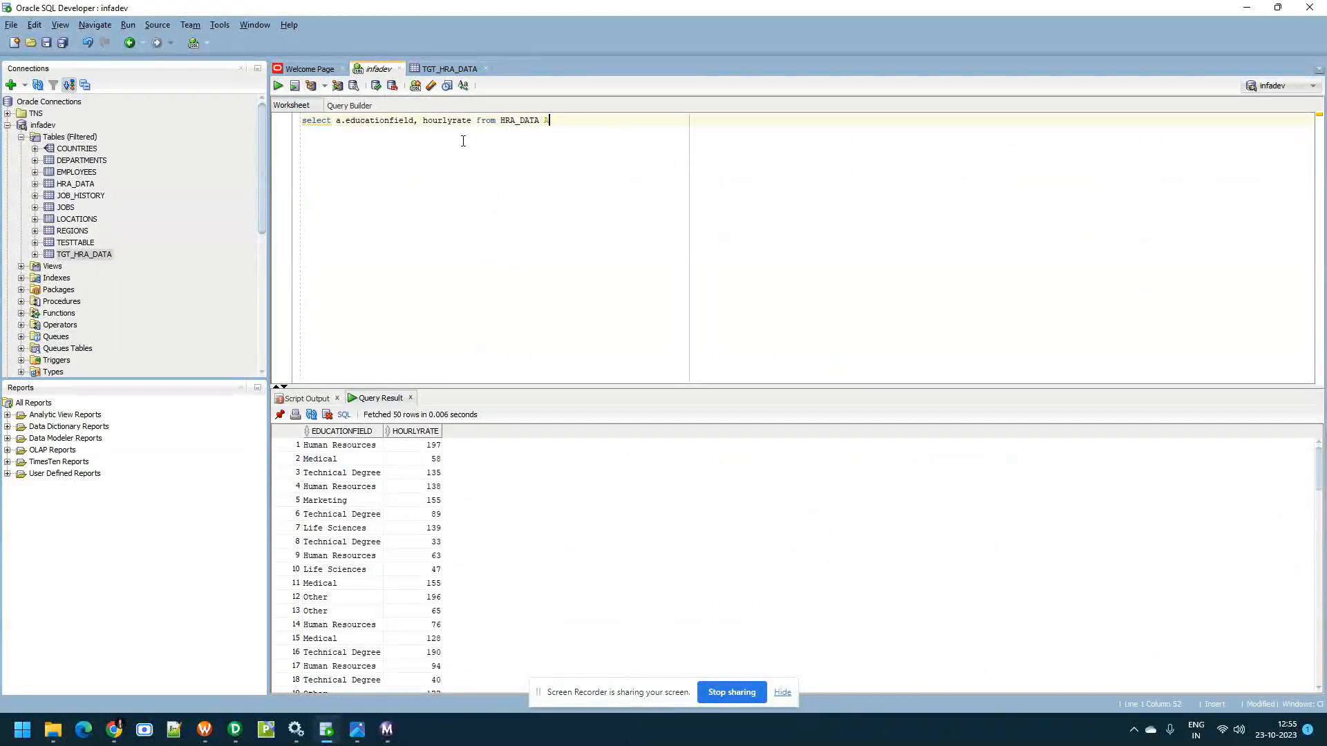
{"action": "left_click_drag", "start_coordinate": [539, 120], "coordinate": [566, 122]}
{"action": "key", "text": "BackSpace"}
{"action": "key", "text": "BackSpace"}
{"action": "key", "text": "BackSpace"}
{"action": "key", "text": "BackSpace"}
{"action": "type", "text": "TGT_H"}
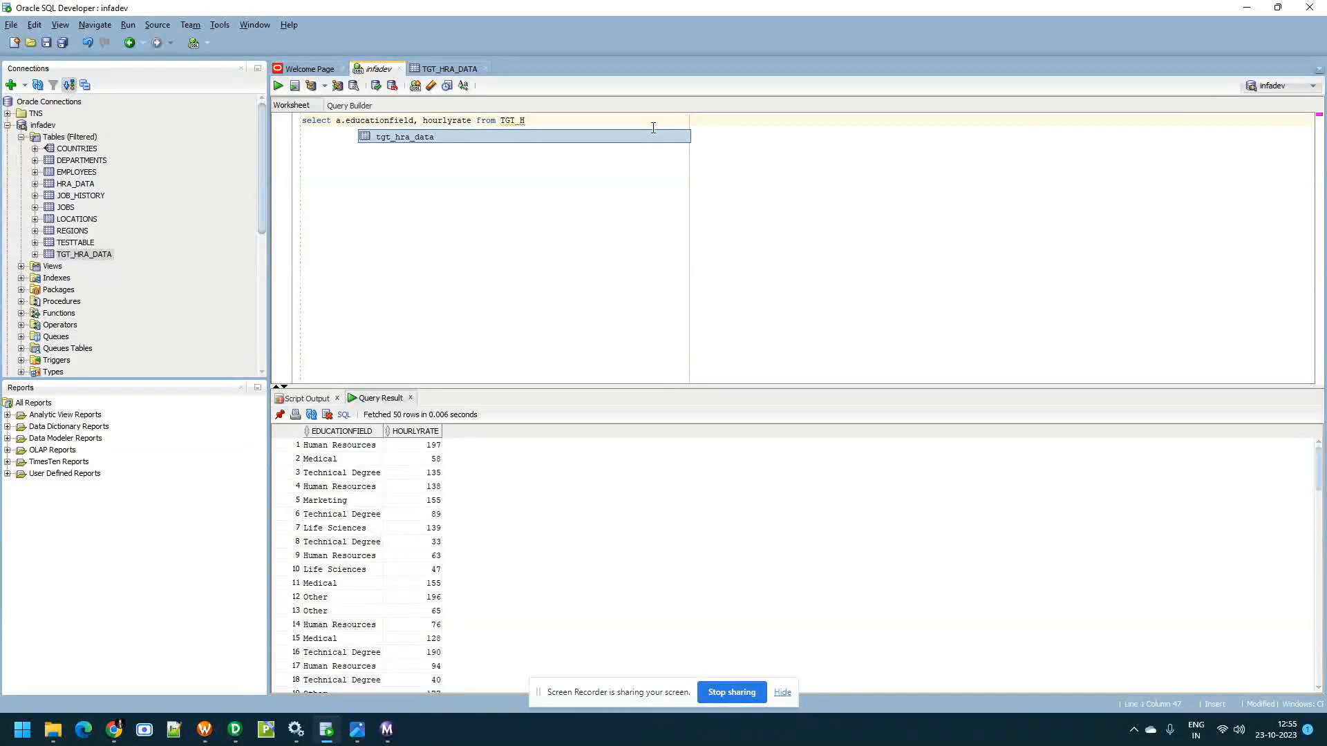
{"action": "double_click", "coordinate": [648, 138]}
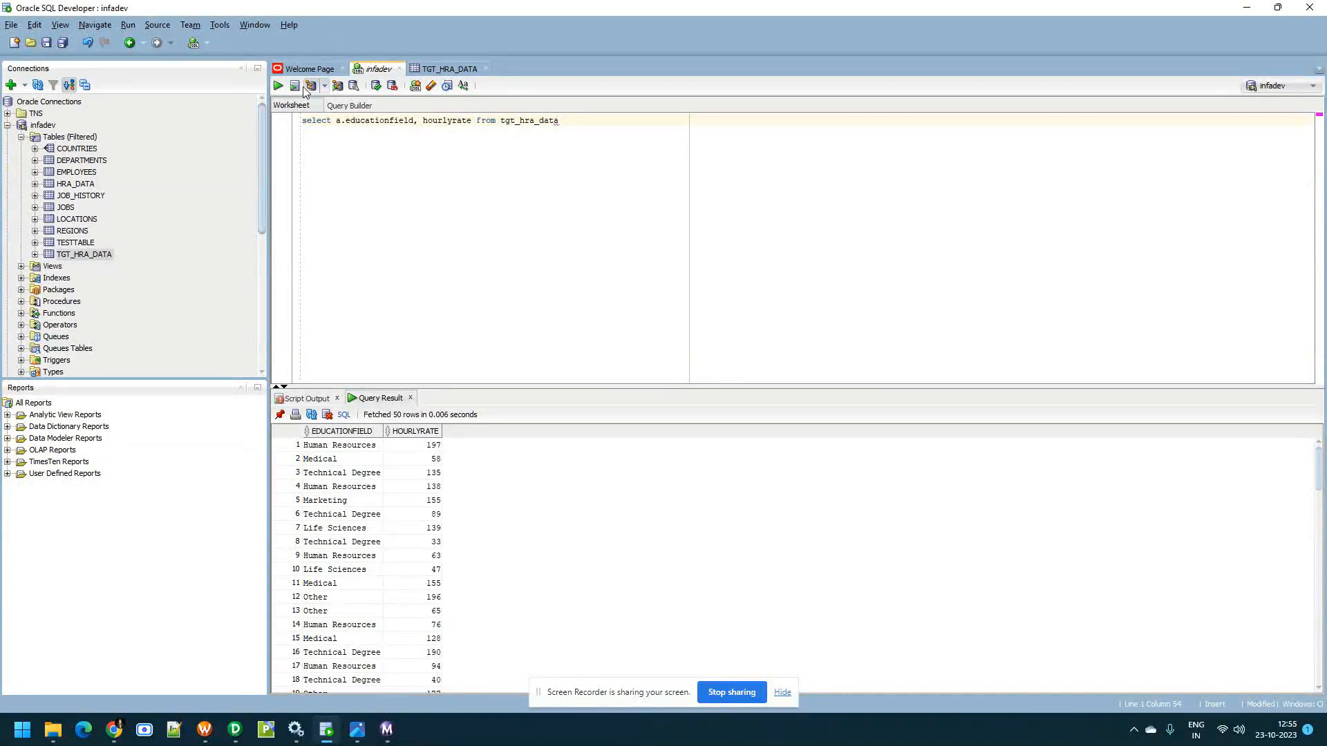
{"action": "left_click", "coordinate": [279, 85]}
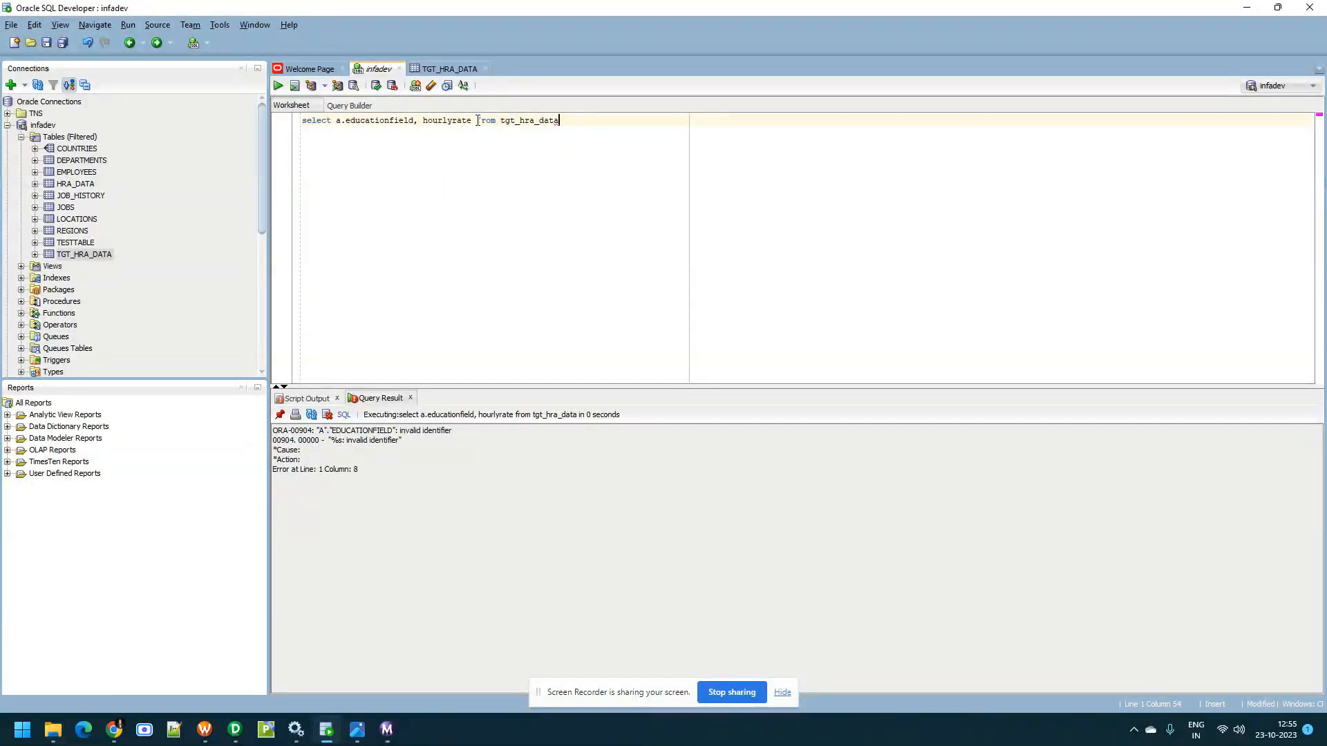
Replace the query's column list with * to select all columns from tgt_hra_data, and run it
{"action": "left_click_drag", "start_coordinate": [427, 120], "coordinate": [338, 119]}
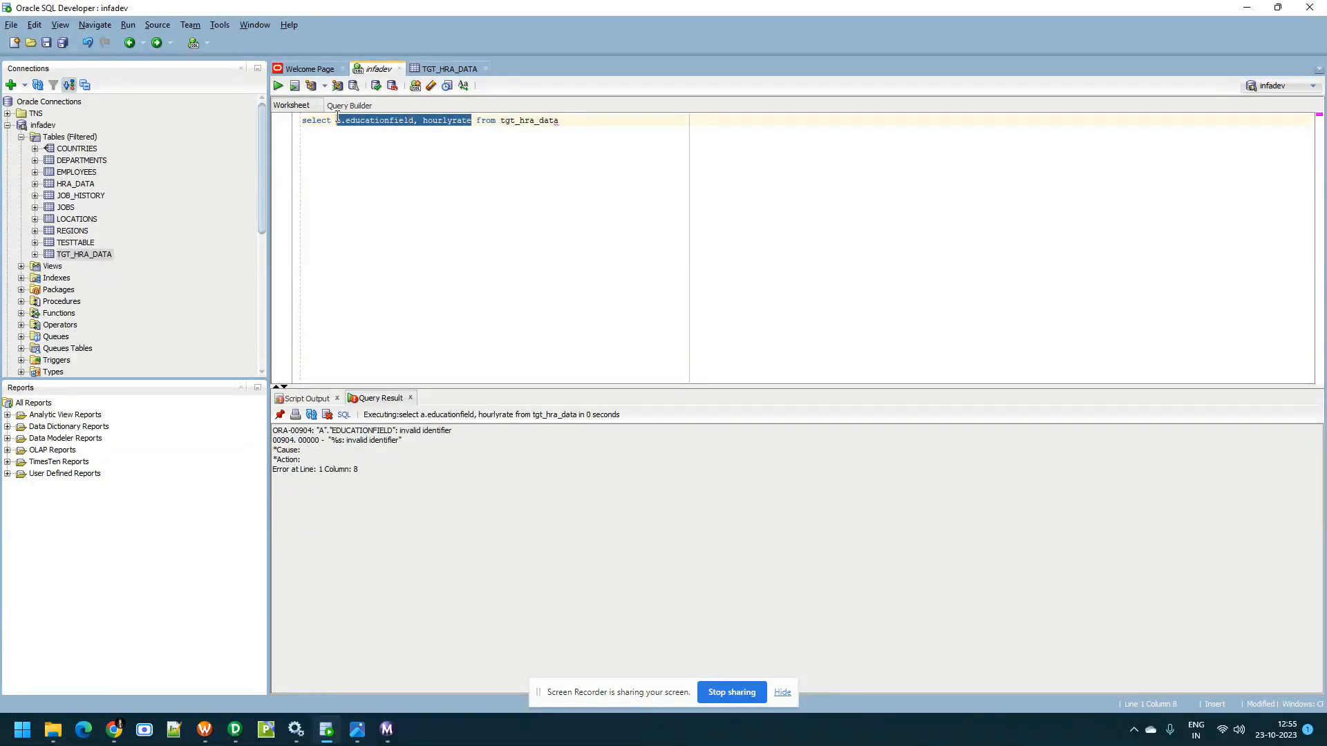
{"action": "type", "text": "*"}
{"action": "left_click", "coordinate": [277, 89]}
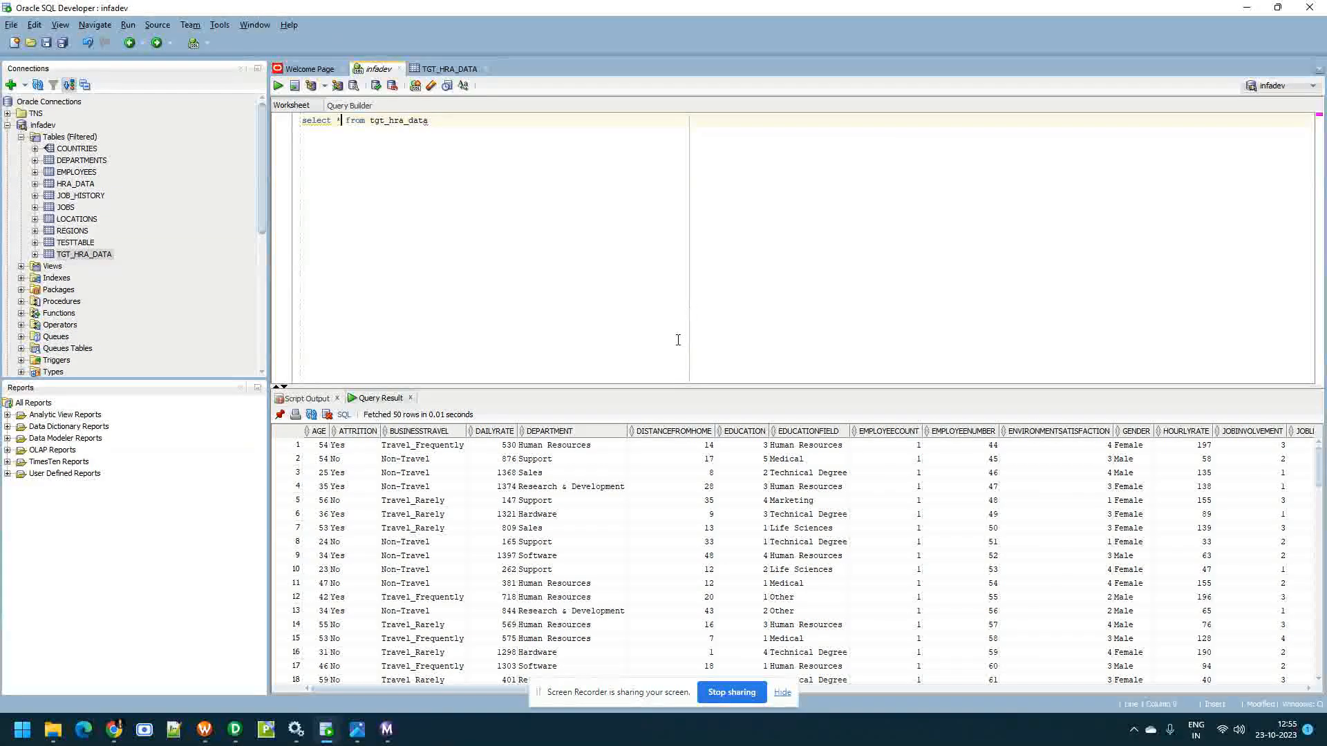
Add "order by department" to the end of the tgt_hra_data query and run it
{"action": "left_click", "coordinate": [507, 189]}
{"action": "type", "text": "tgt_hra_data order by dep"}
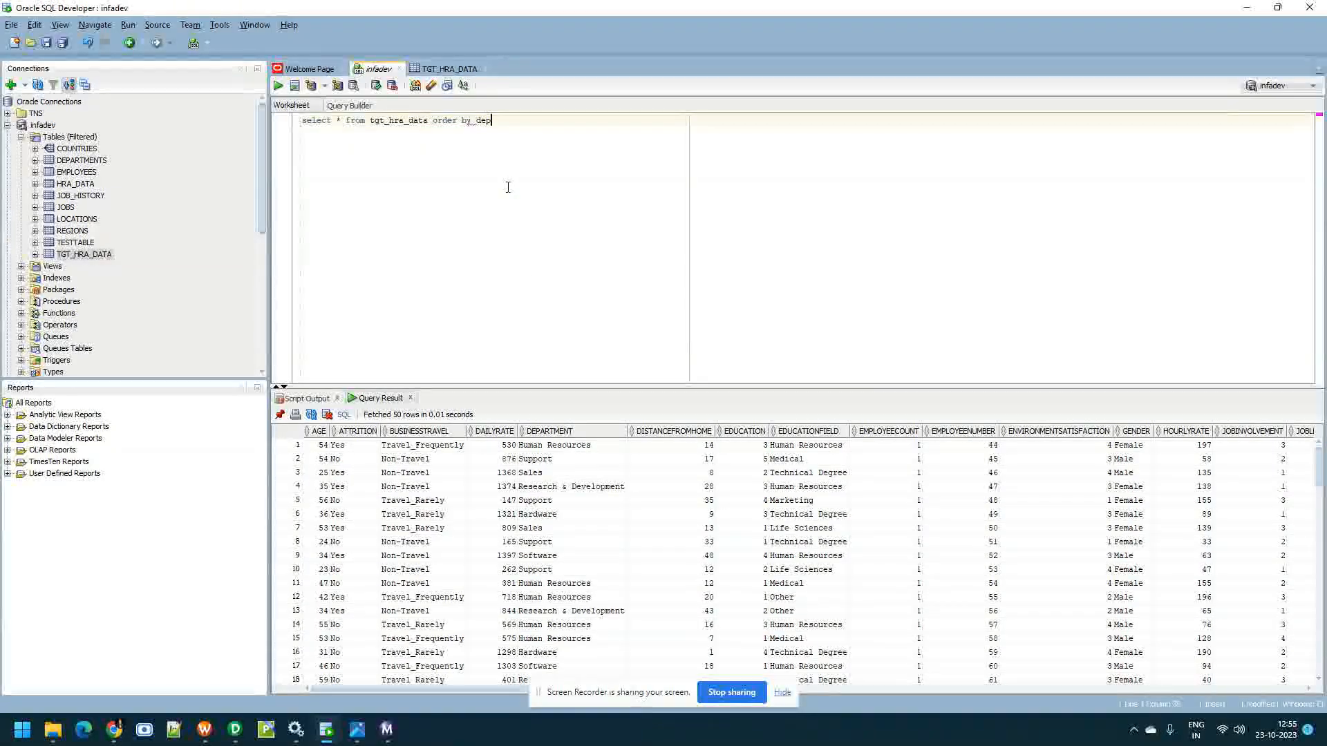
{"action": "type", "text": "art"}
{"action": "key", "text": "Return"}
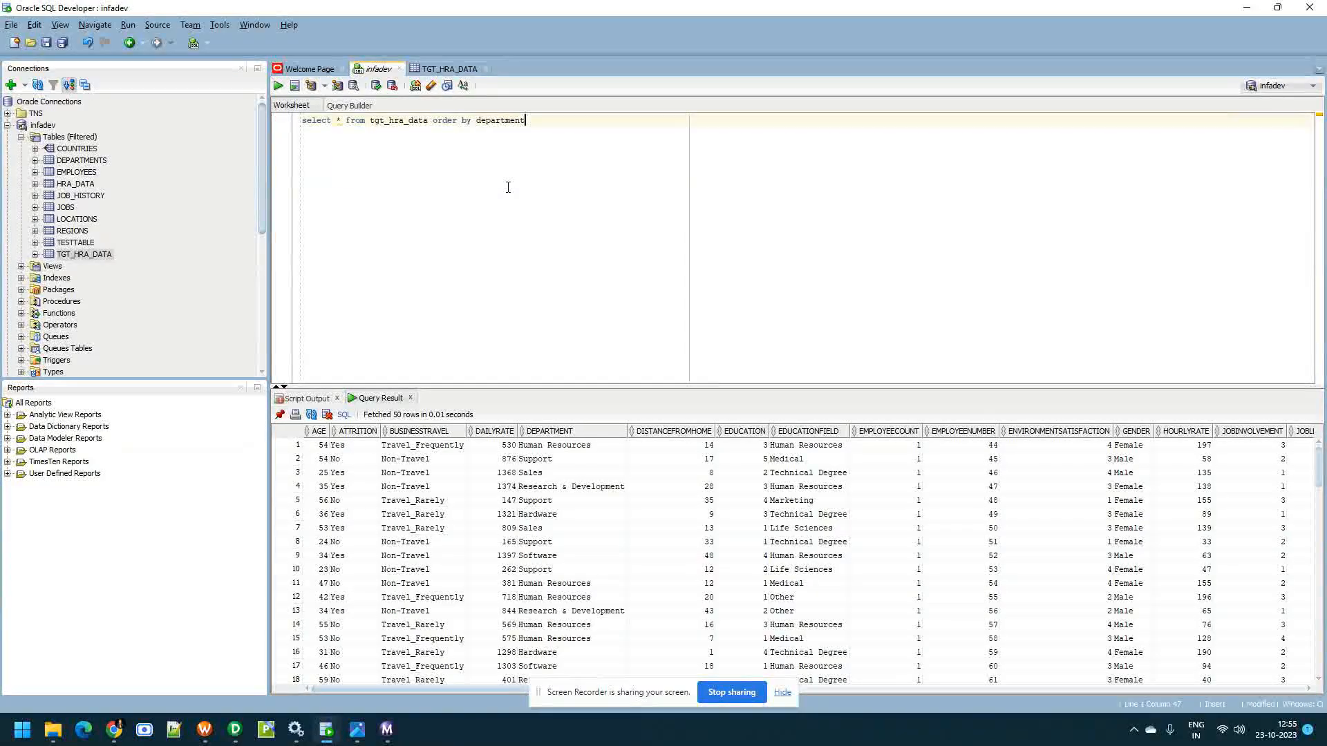
{"action": "left_click", "coordinate": [278, 86]}
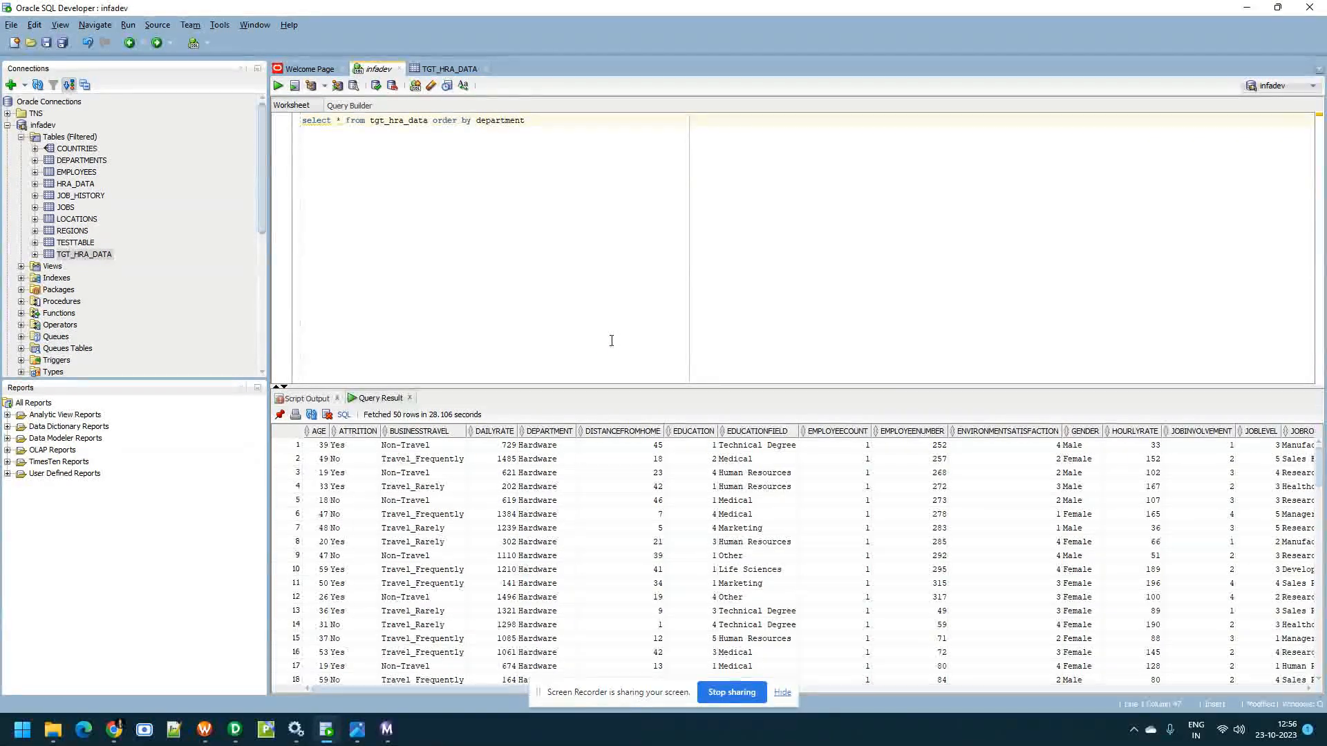
Change the query's sort clause to the condition "where department is null" and run it
{"action": "left_click_drag", "start_coordinate": [472, 122], "coordinate": [439, 121]}
{"action": "type", "text": "where  department  is null"}
{"action": "left_click", "coordinate": [279, 86]}
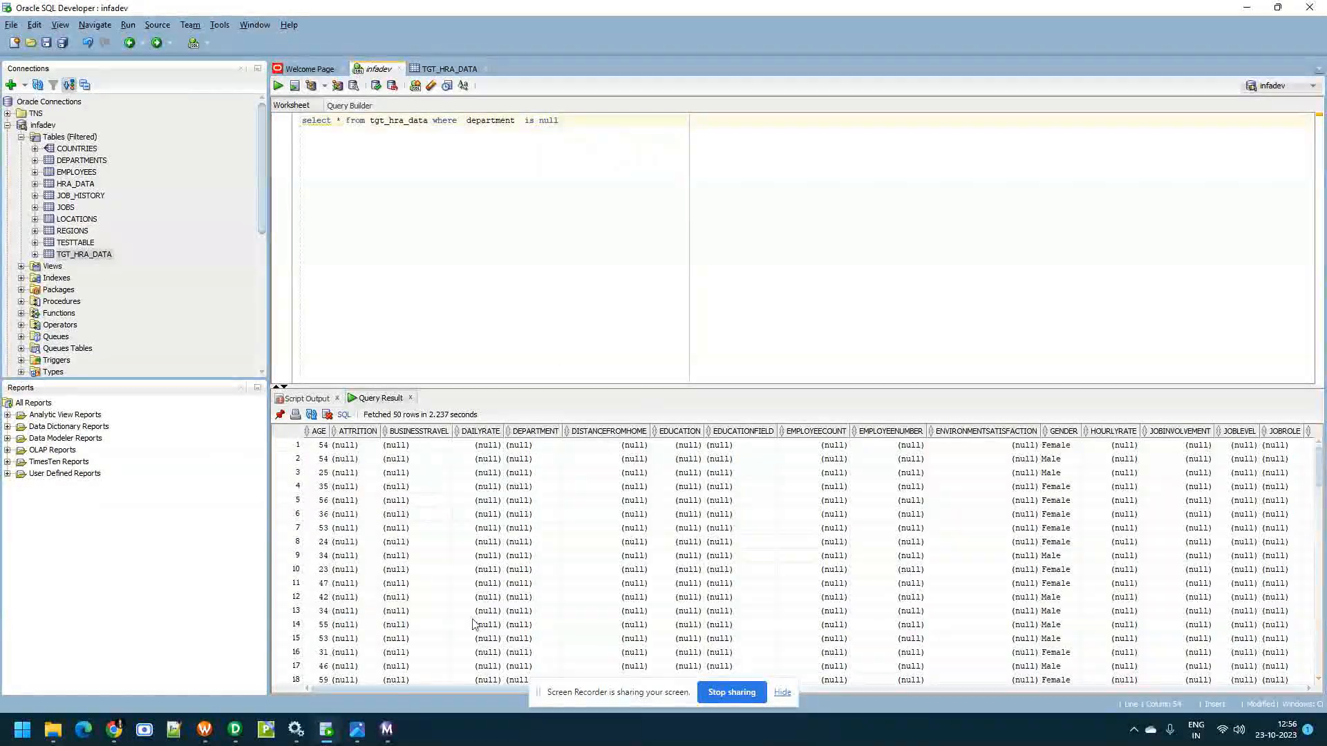
Switch to Informatica PowerCenter Workflow Monitor to view the s_m_load_data_to_HRA_DATA session's details
{"action": "left_click", "coordinate": [387, 729]}
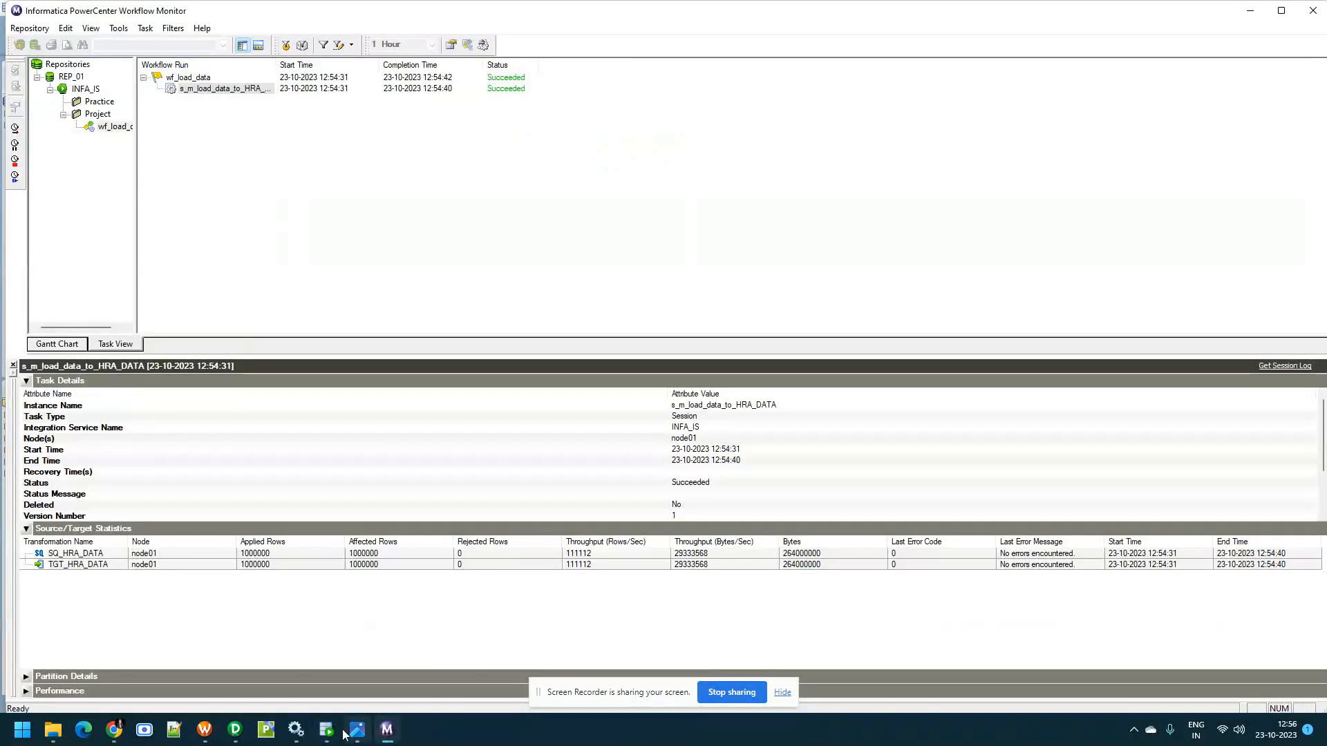